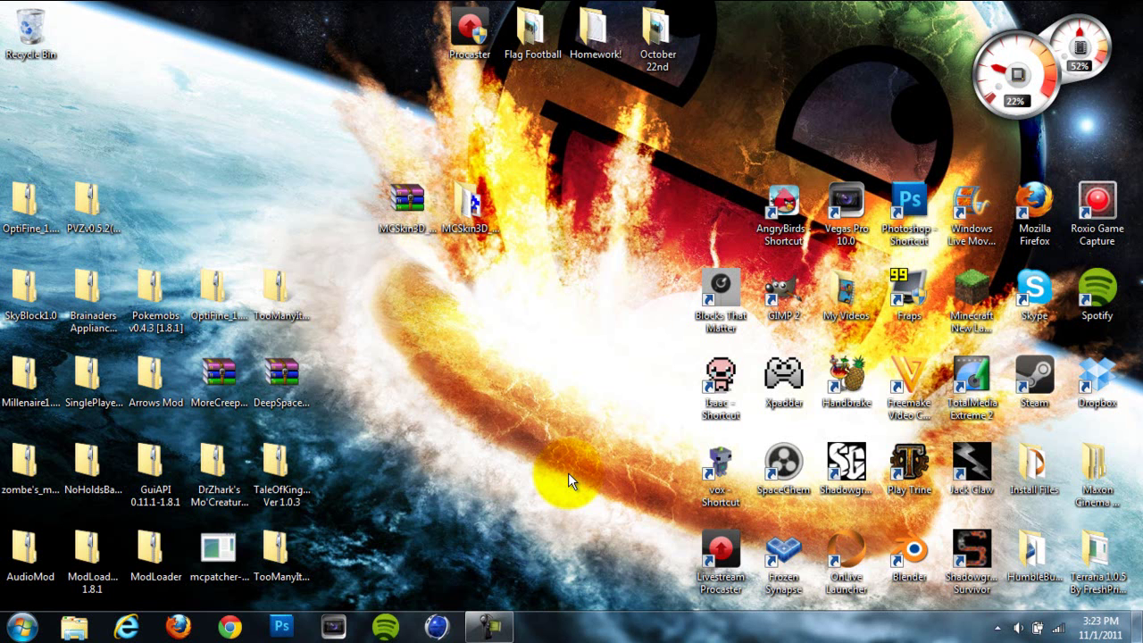
pyautogui.click(407, 201)
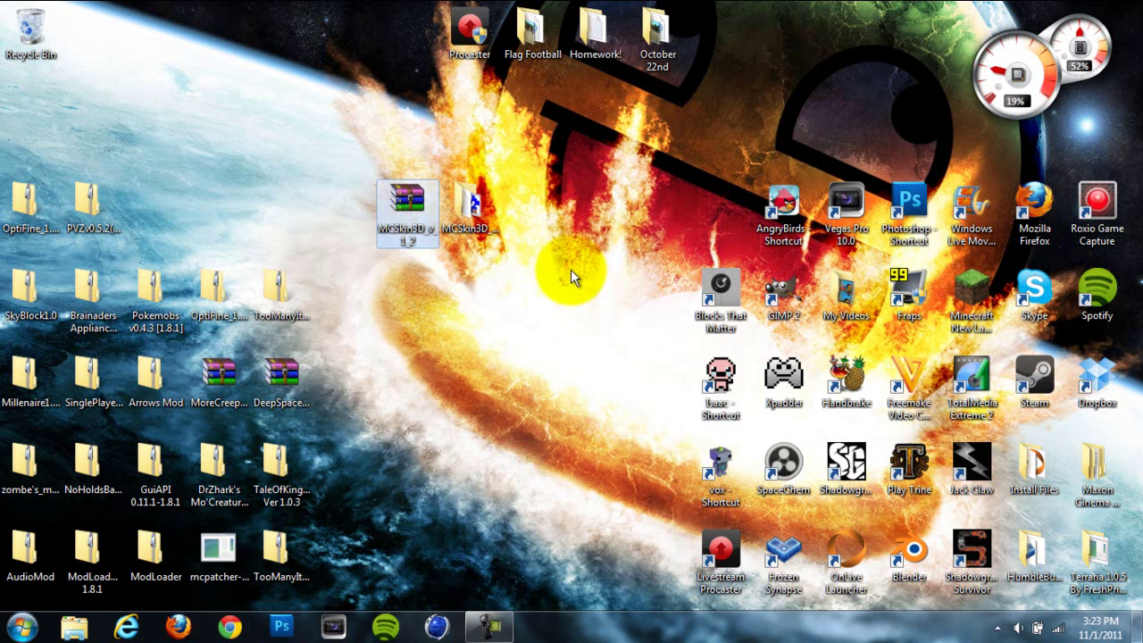
pyautogui.click(531, 265)
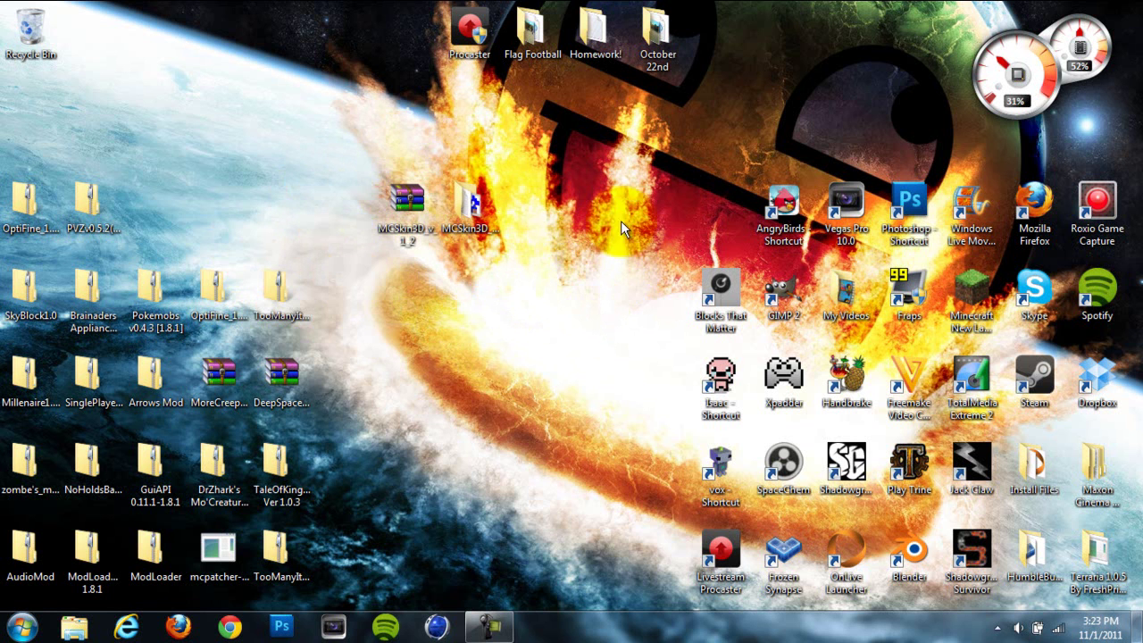
pyautogui.rightClick(399, 204)
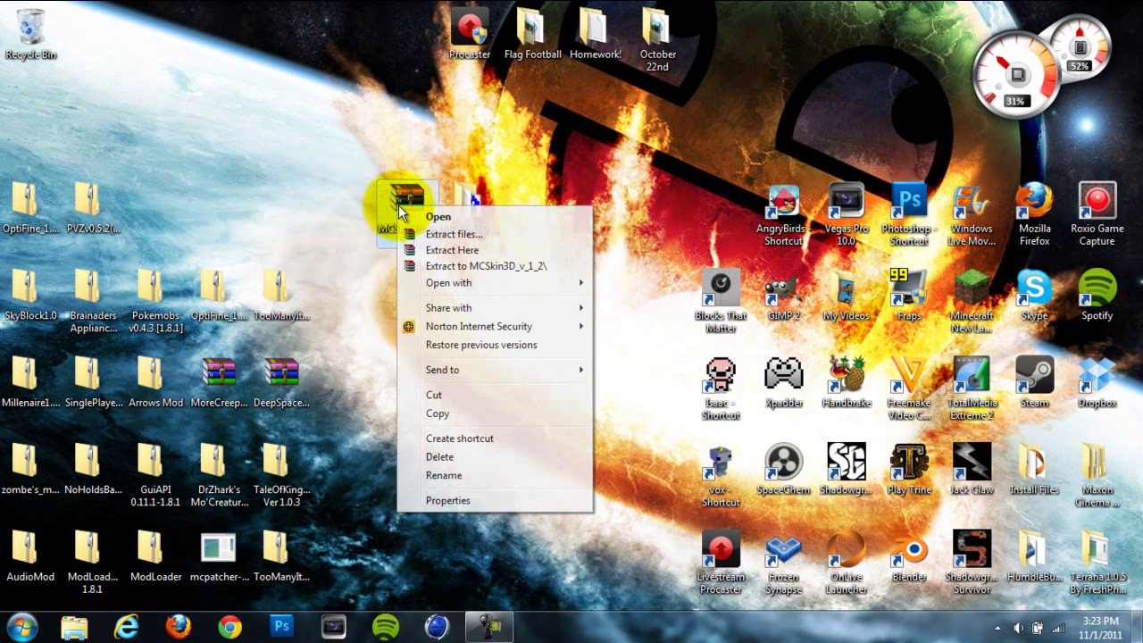
pyautogui.click(475, 170)
pyautogui.rightClick(383, 208)
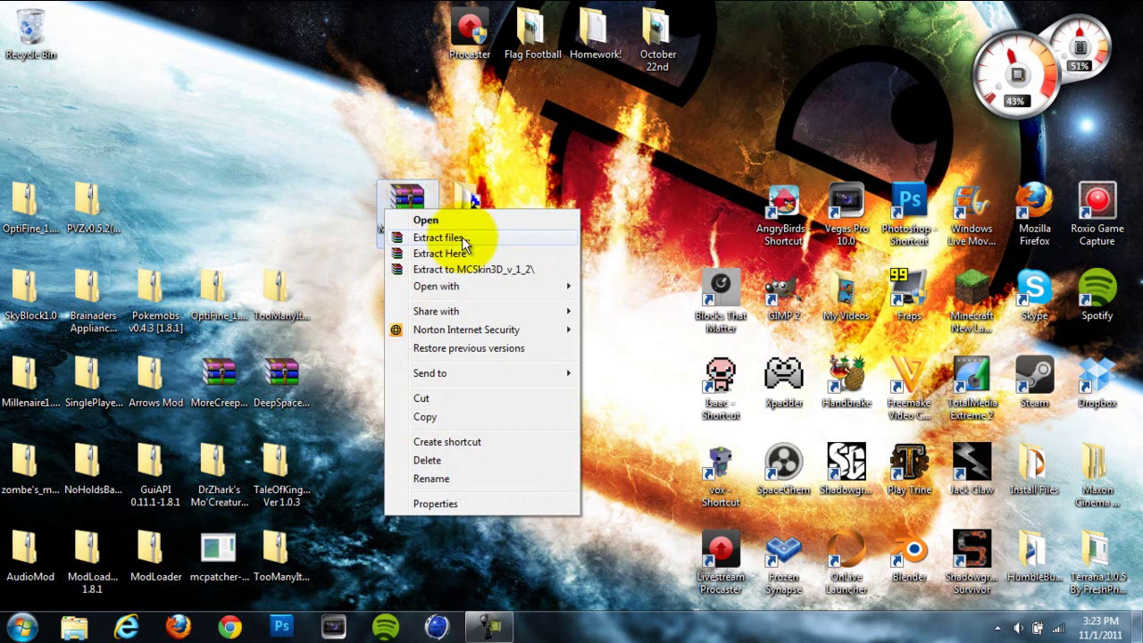
pyautogui.click(493, 170)
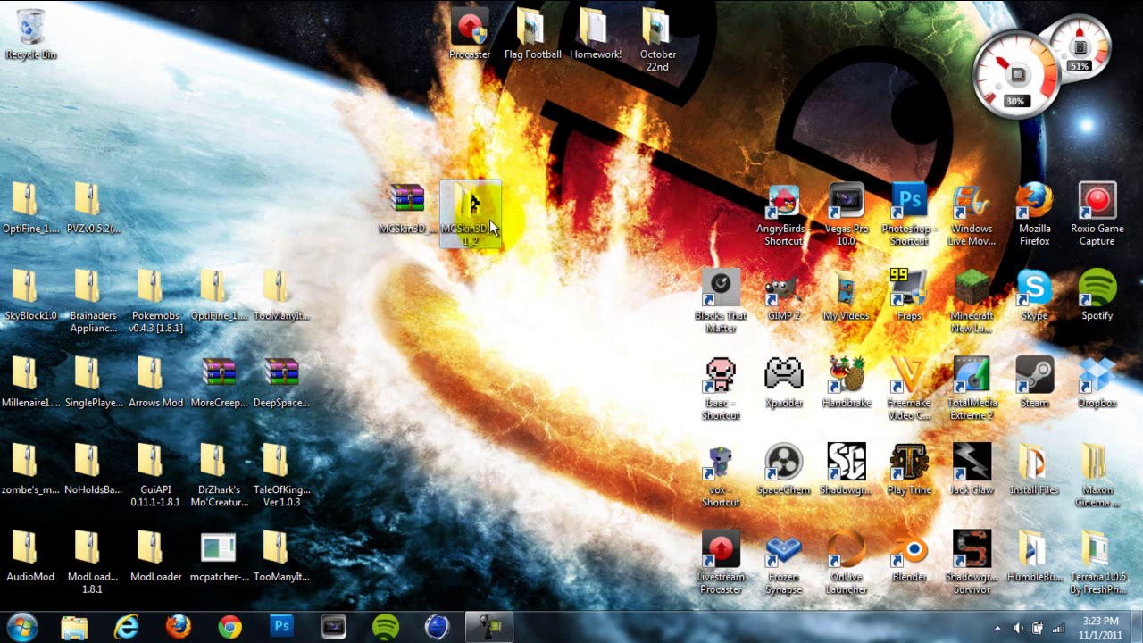
# Step: Open the extracted MCSkin3D_v_1_2 folder on the desktop and locate the MCSkin3D application file
pyautogui.doubleClick(484, 219)
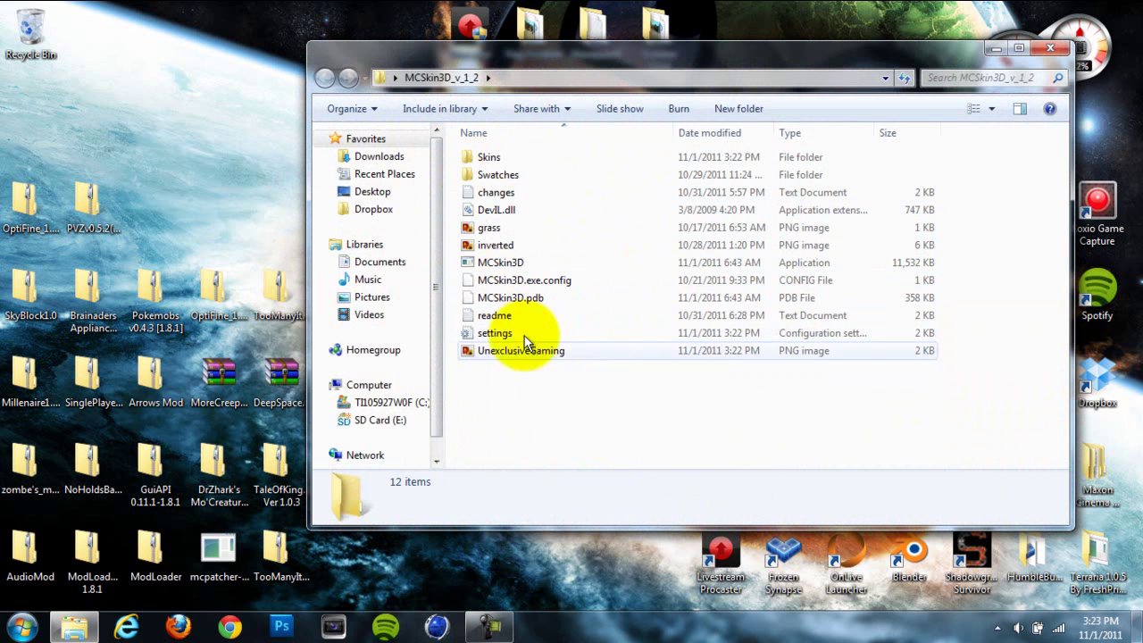
pyautogui.click(493, 264)
pyautogui.moveTo(493, 264); pyautogui.dragTo(517, 264)
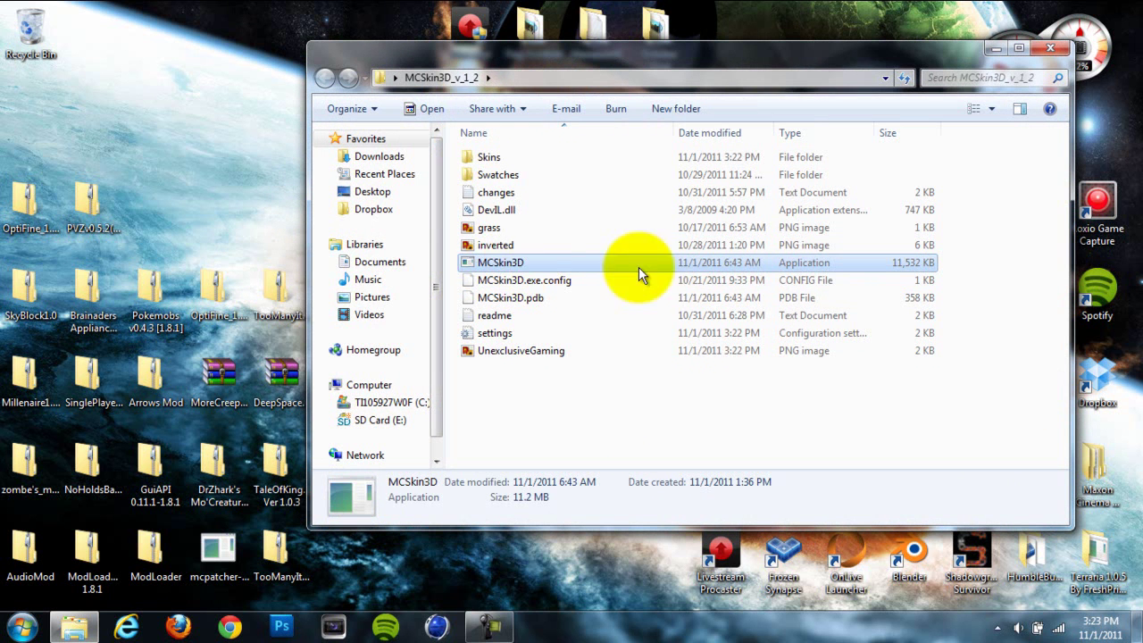
# Step: Look through the Skins and Swatches subfolders, returning to the MCSkin3D_v_1_2 folder
pyautogui.doubleClick(491, 158)
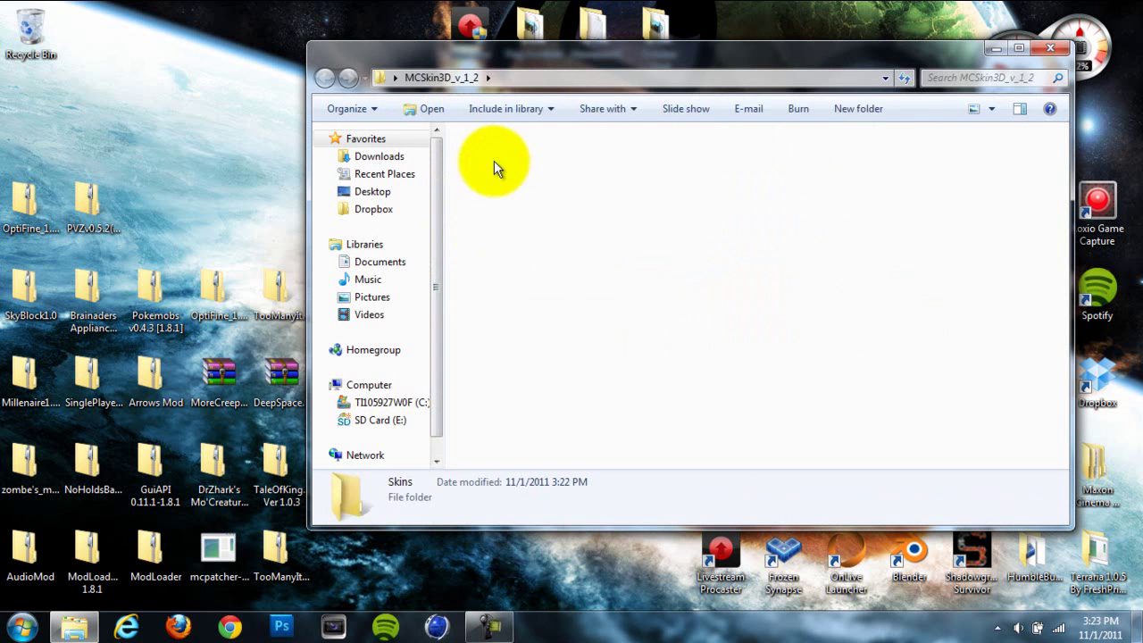
pyautogui.click(324, 78)
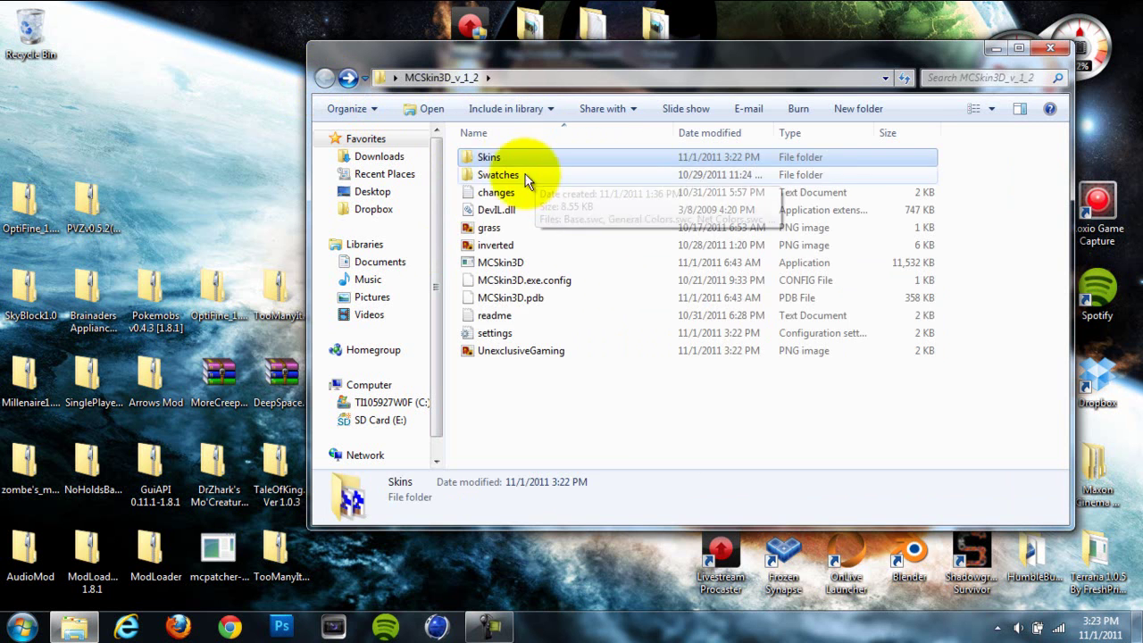
pyautogui.doubleClick(524, 174)
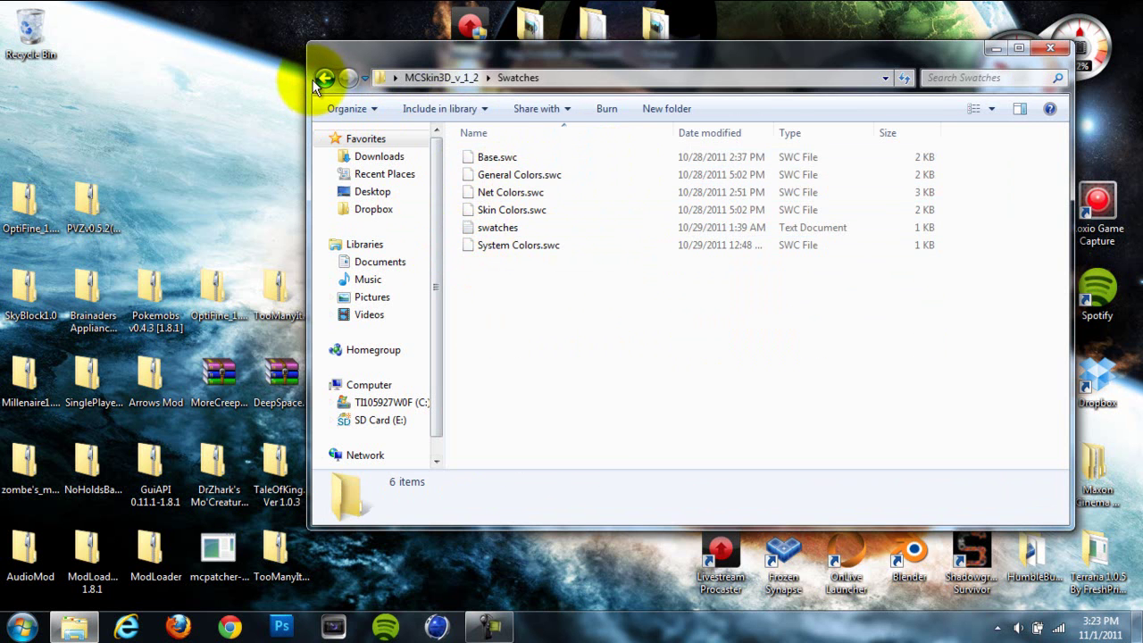
pyautogui.click(323, 79)
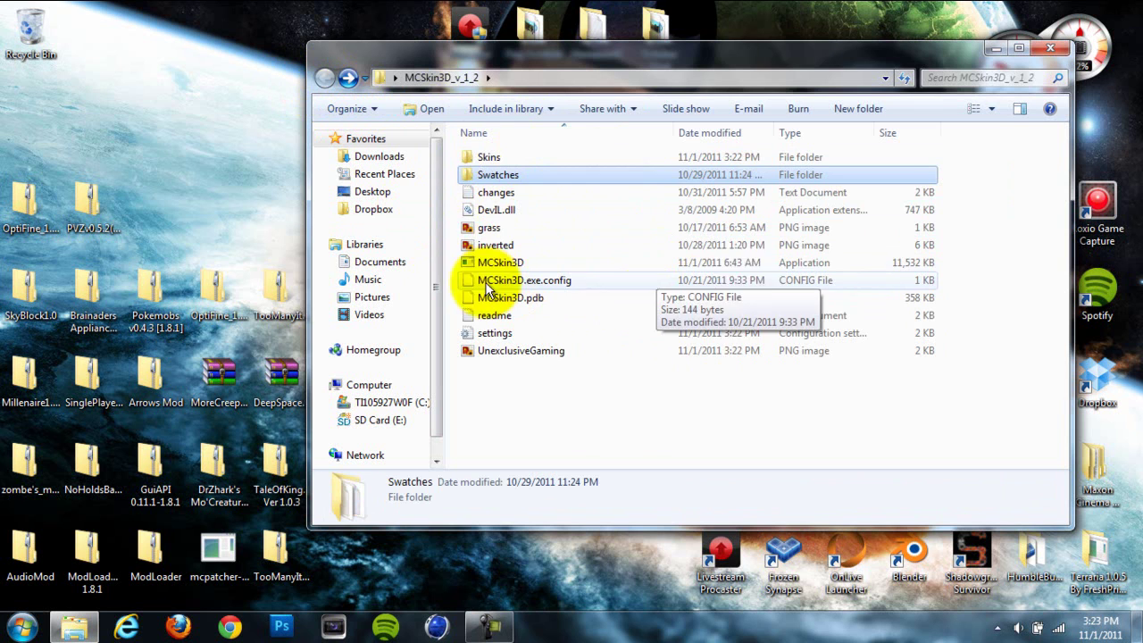
# Step: Launch the MCSkin3D application and close its folder window
pyautogui.click(493, 263)
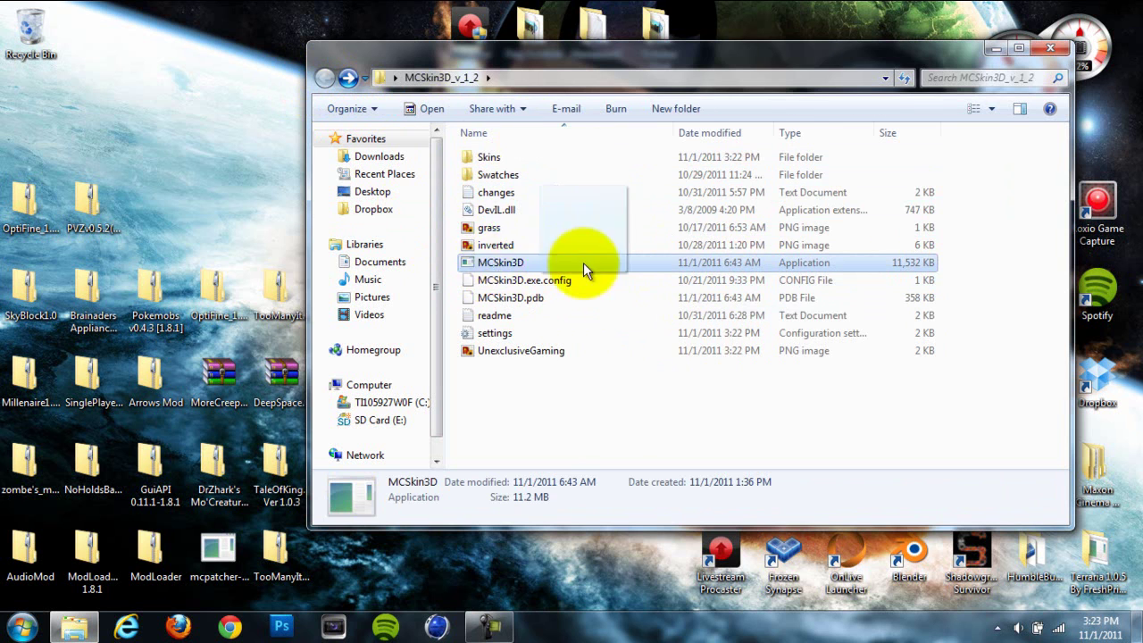
pyautogui.doubleClick(520, 265)
pyautogui.click(1058, 50)
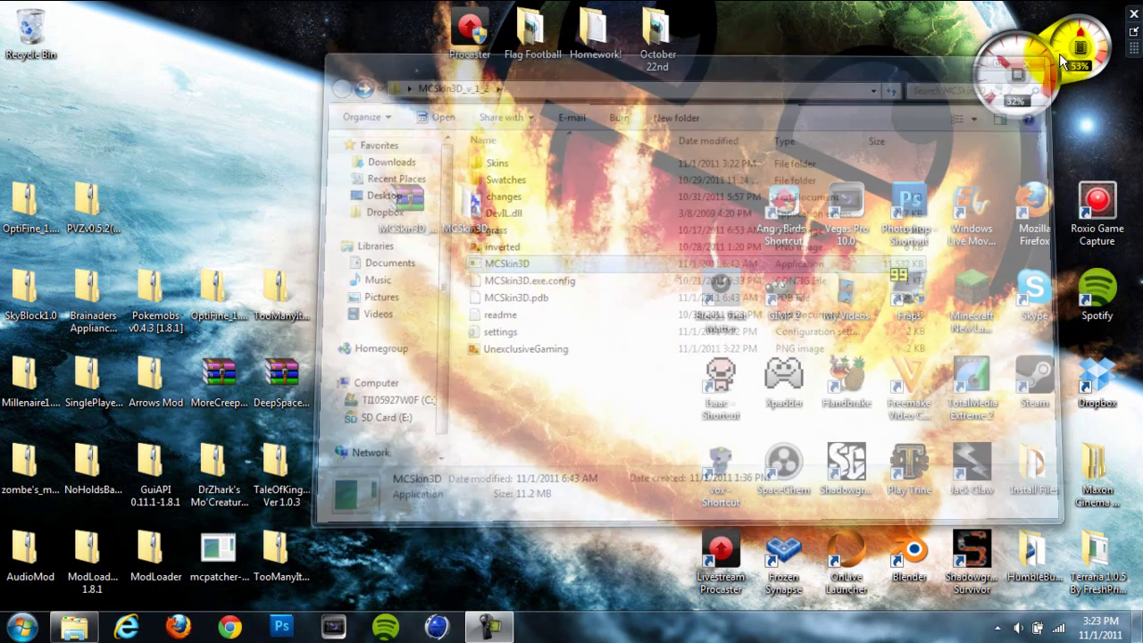
pyautogui.moveTo(331, 38); pyautogui.dragTo(332, 27)
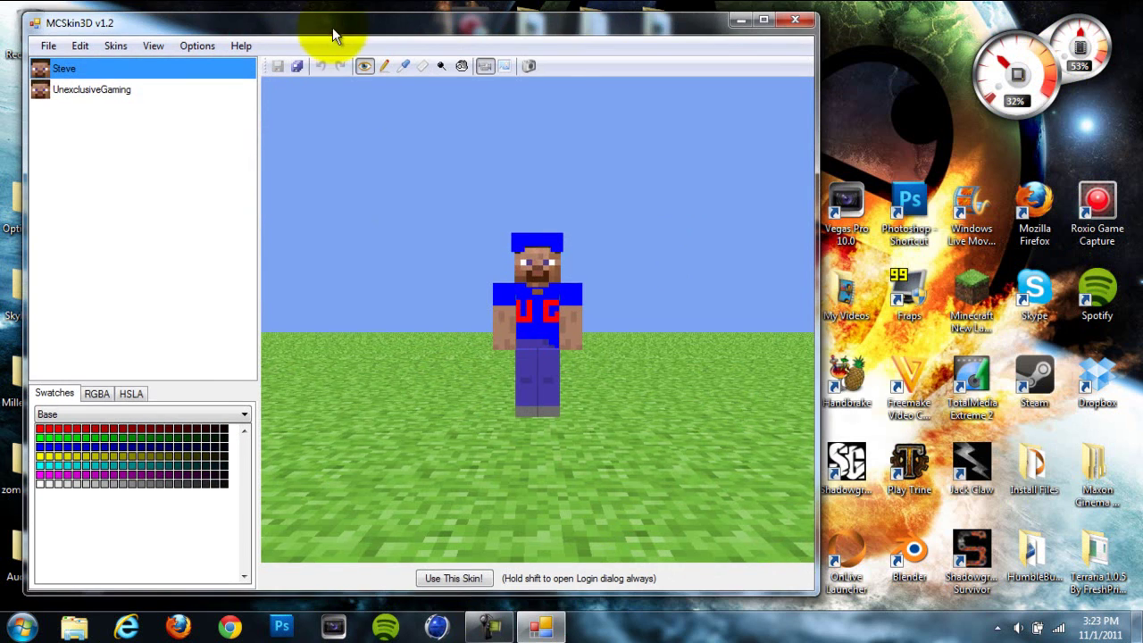
# Step: Examine the Steve skin's 3D model from various angles and distances
pyautogui.moveTo(587, 334); pyautogui.dragTo(562, 310, button='right')
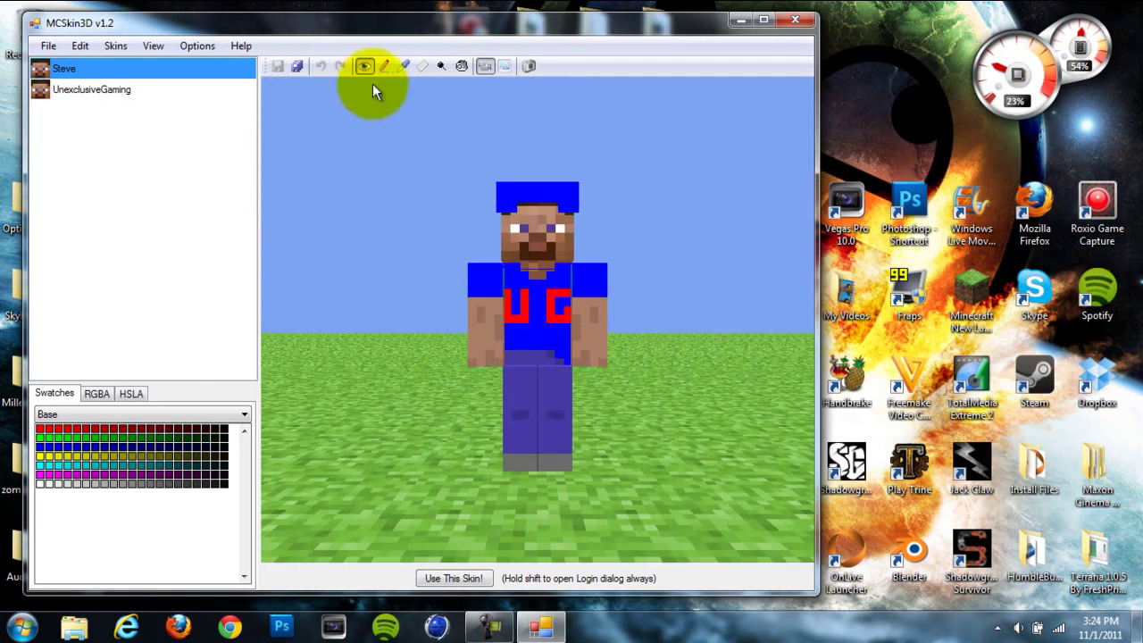
pyautogui.moveTo(688, 317)
pyautogui.mouseDown()
pyautogui.moveTo(383, 316)
pyautogui.moveTo(345, 369)
pyautogui.moveTo(485, 305)
pyautogui.moveTo(584, 295)
pyautogui.moveTo(664, 339)
pyautogui.moveTo(697, 329)
pyautogui.mouseUp()
pyautogui.moveTo(696, 331); pyautogui.dragTo(578, 161, button='right')
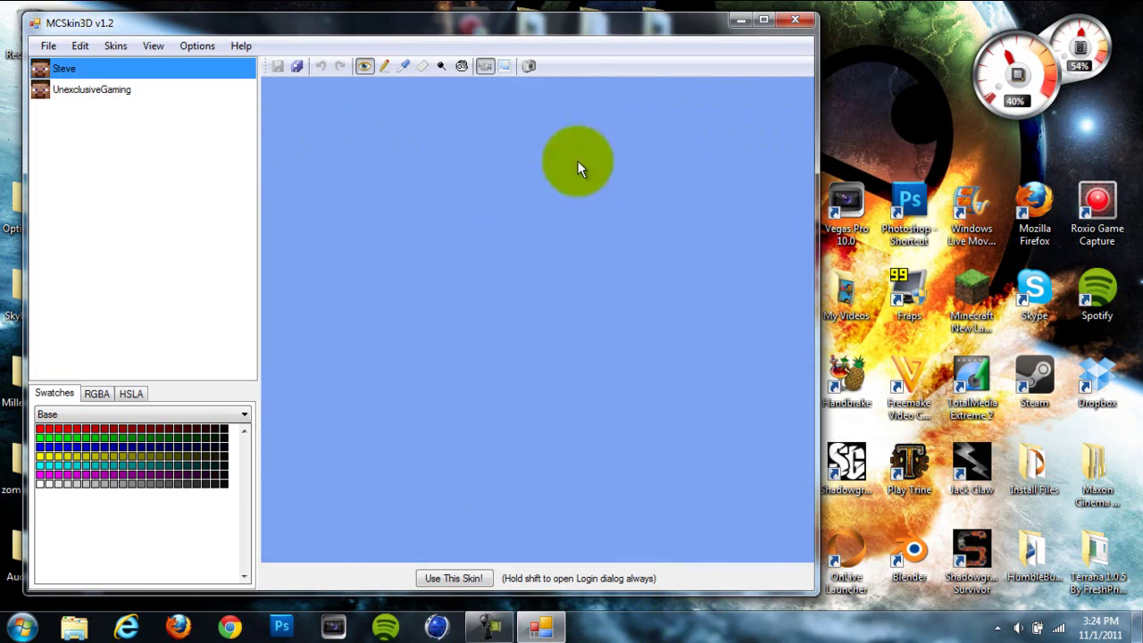
pyautogui.moveTo(558, 238); pyautogui.dragTo(677, 357, button='right')
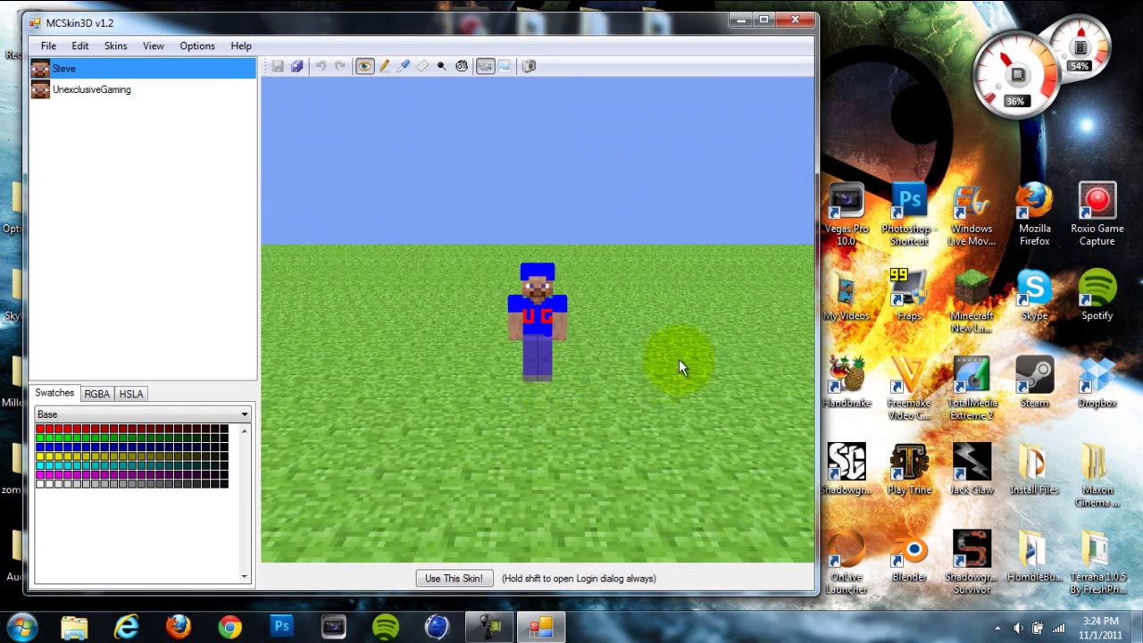
pyautogui.moveTo(676, 358); pyautogui.dragTo(554, 379)
pyautogui.scroll(8, 554, 379)
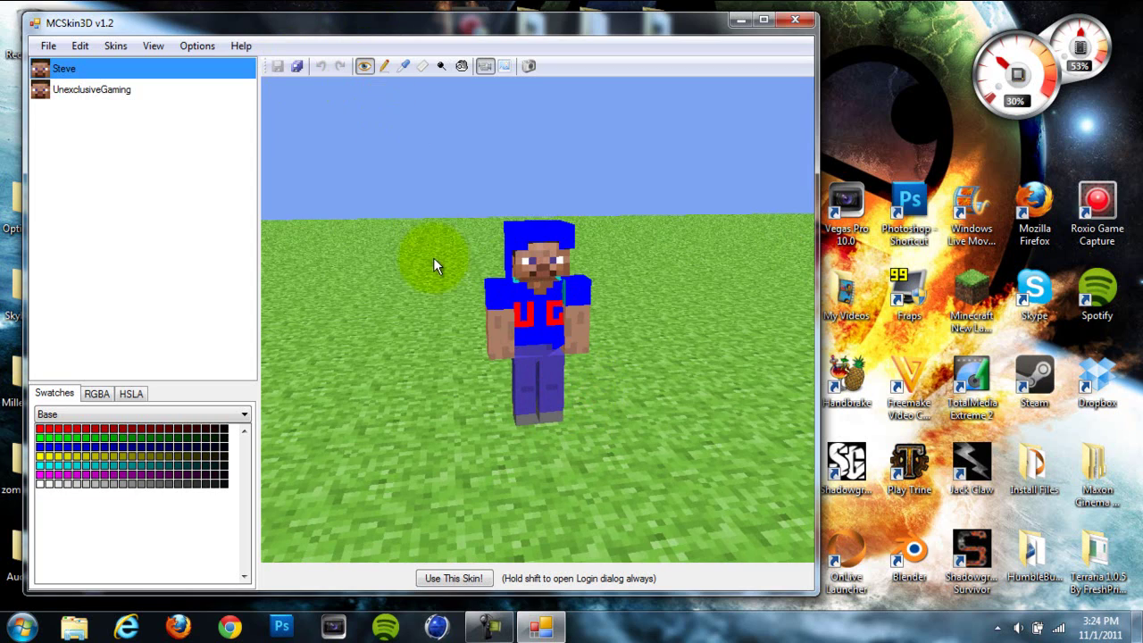
pyautogui.moveTo(397, 104)
pyautogui.mouseDown()
pyautogui.moveTo(446, 340)
pyautogui.moveTo(432, 275)
pyautogui.mouseUp()
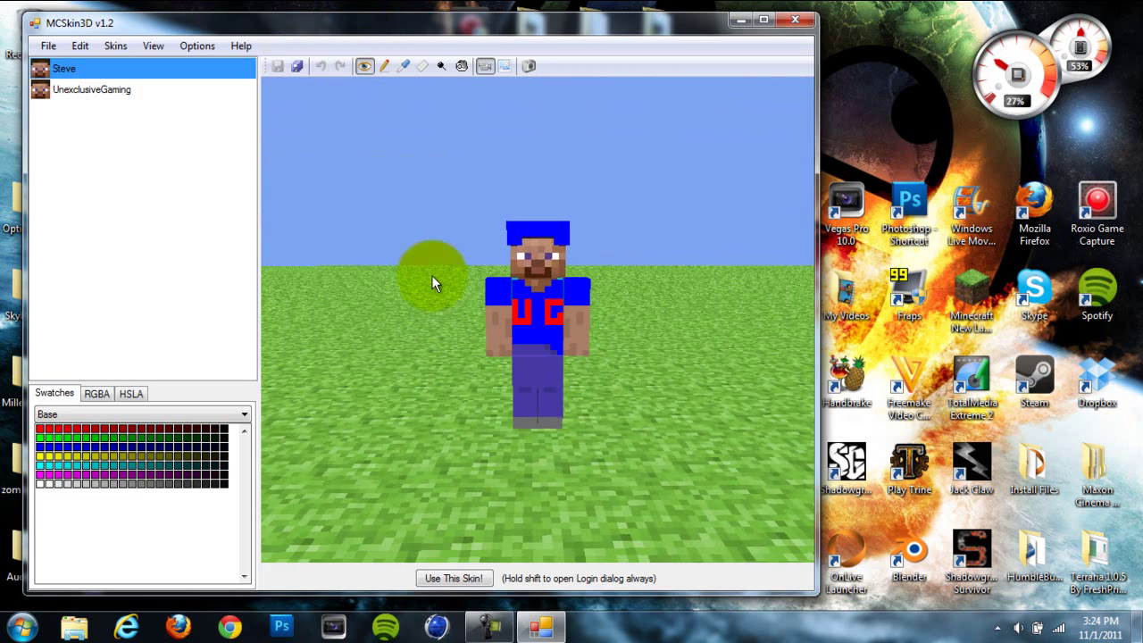
# Step: Paint the fronts of both of Steve's bare forearms bright yellow with the pencil, using the Base swatch
pyautogui.click(385, 67)
pyautogui.moveTo(666, 316); pyautogui.dragTo(565, 309, button='right')
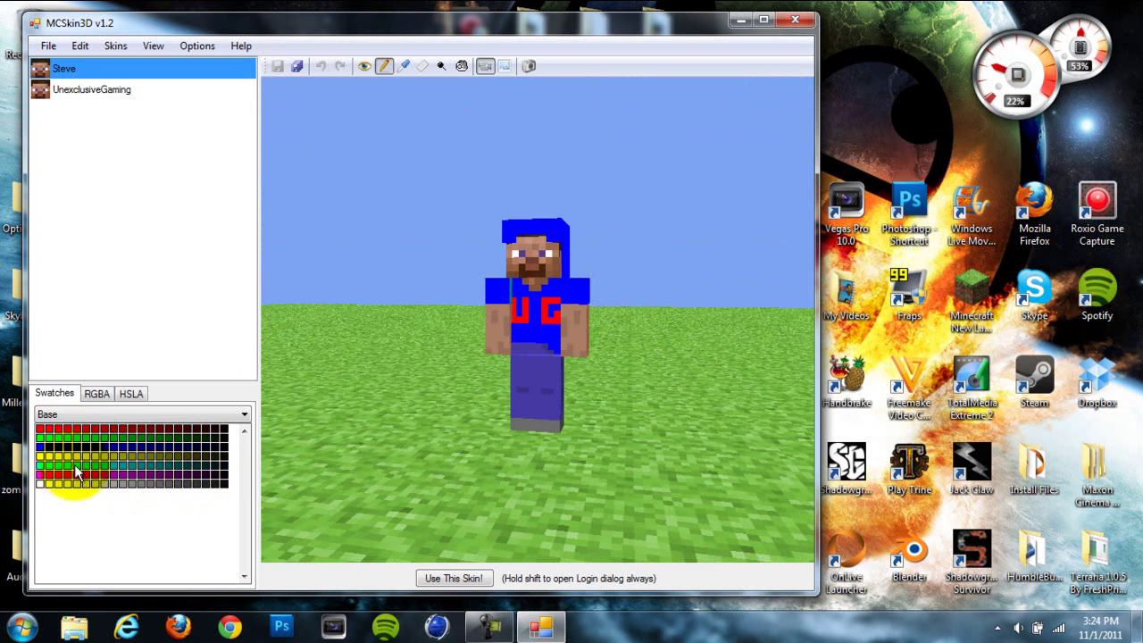
pyautogui.click(41, 458)
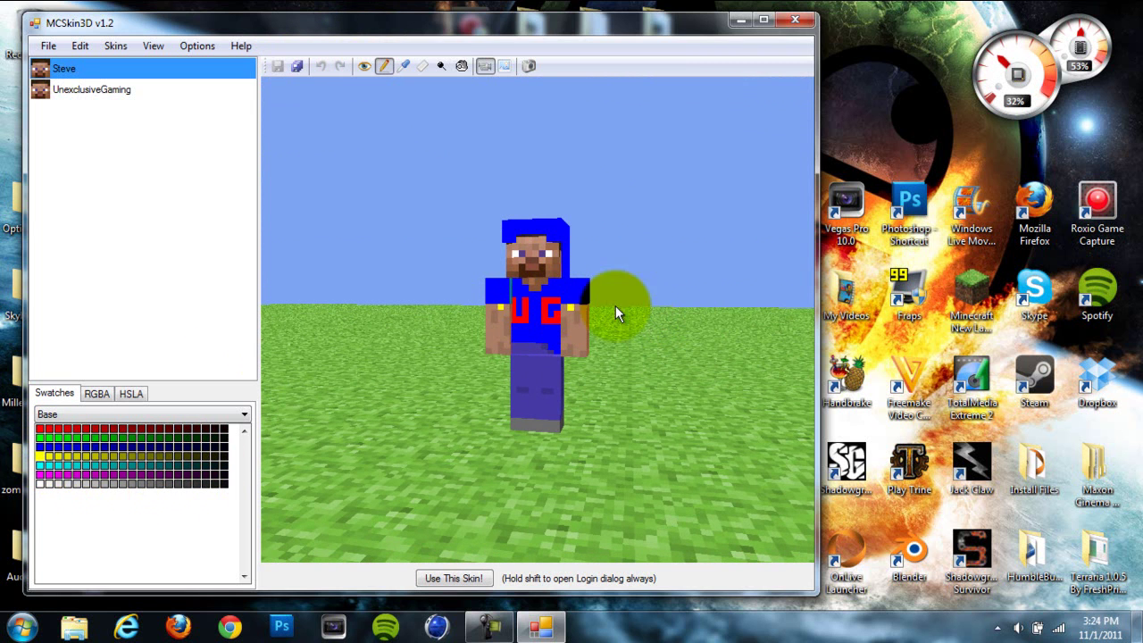
pyautogui.moveTo(573, 308)
pyautogui.mouseDown()
pyautogui.moveTo(575, 353)
pyautogui.moveTo(585, 353)
pyautogui.moveTo(587, 311)
pyautogui.moveTo(586, 357)
pyautogui.moveTo(569, 318)
pyautogui.moveTo(580, 347)
pyautogui.mouseUp()
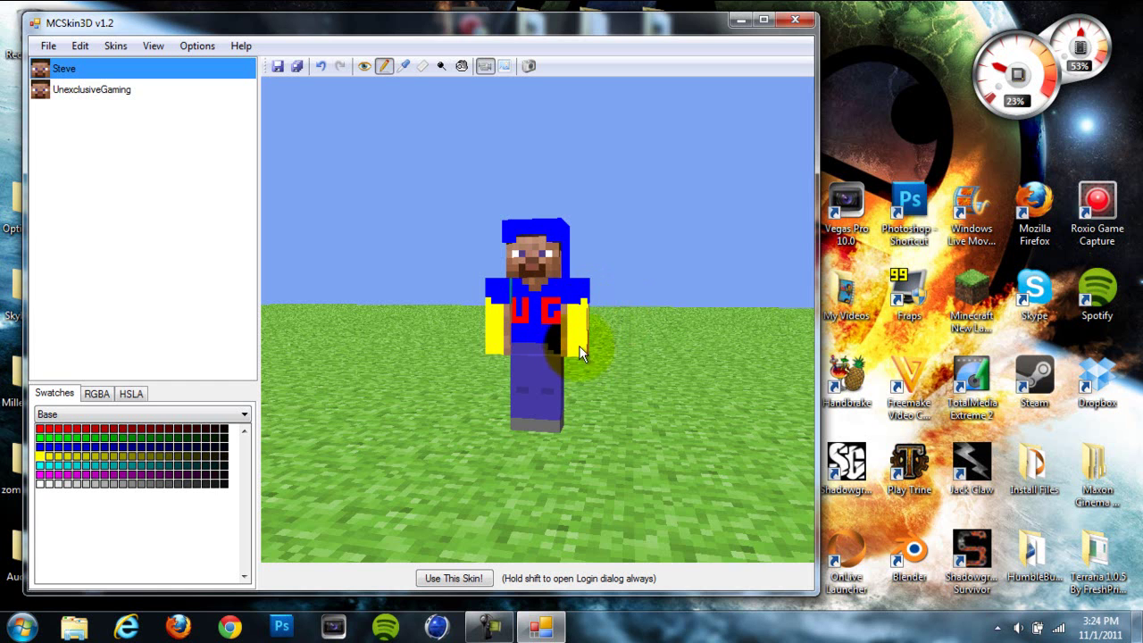
# Step: Paint yellow pixel markings on the shirt front, between and below the red UG letters
pyautogui.moveTo(510, 331); pyautogui.dragTo(543, 330)
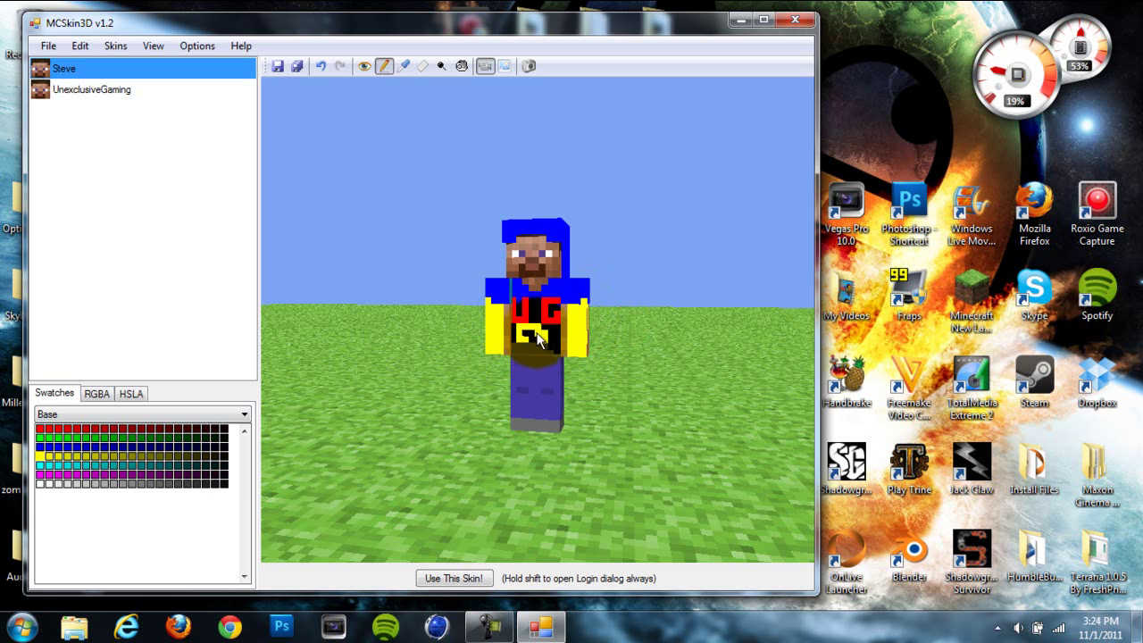
pyautogui.scroll(5, 545, 336)
pyautogui.scroll(3, 577, 362)
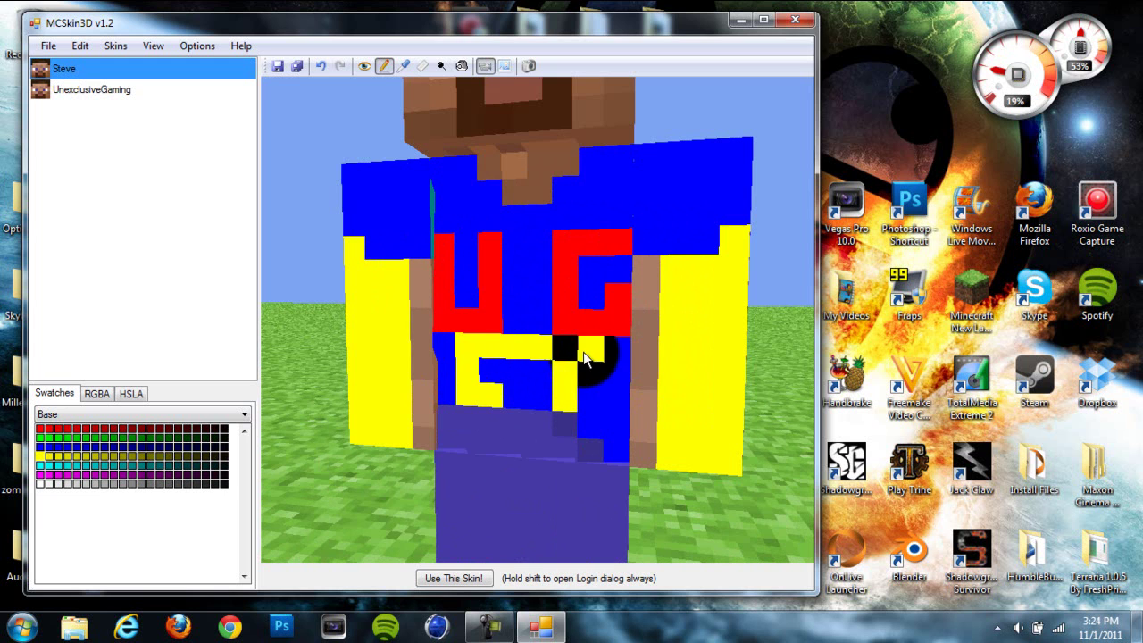
pyautogui.click(536, 278)
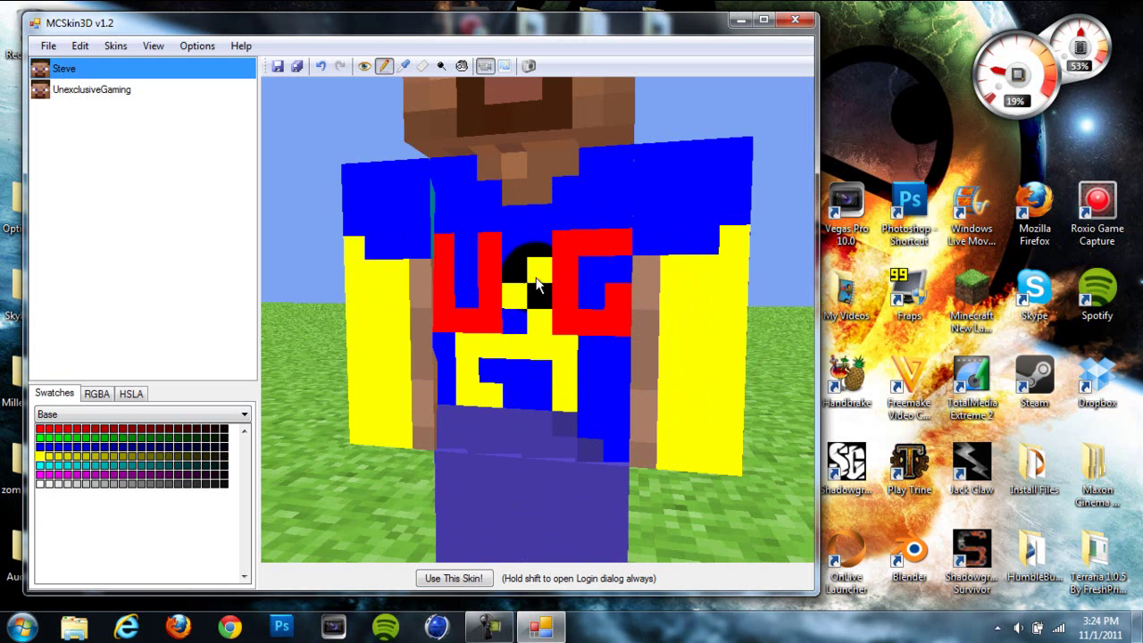
pyautogui.moveTo(535, 252); pyautogui.dragTo(523, 250)
pyautogui.click(537, 375)
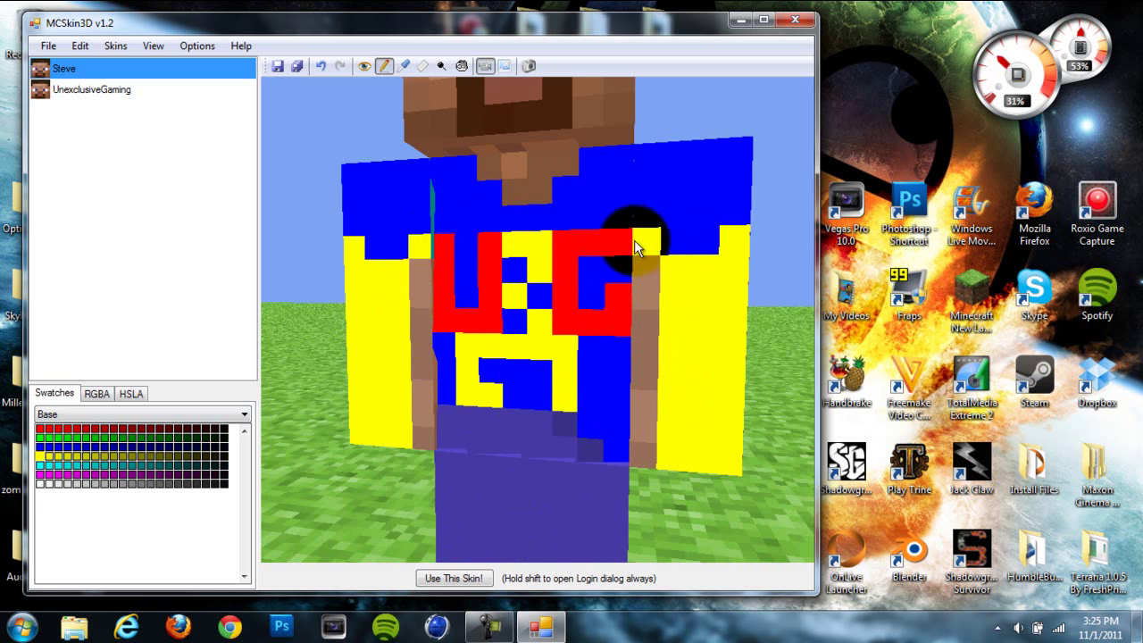
# Step: Paint a yellow brim, a side edge and a few spots on the front of the blue headwear
pyautogui.scroll(-5, 632, 386)
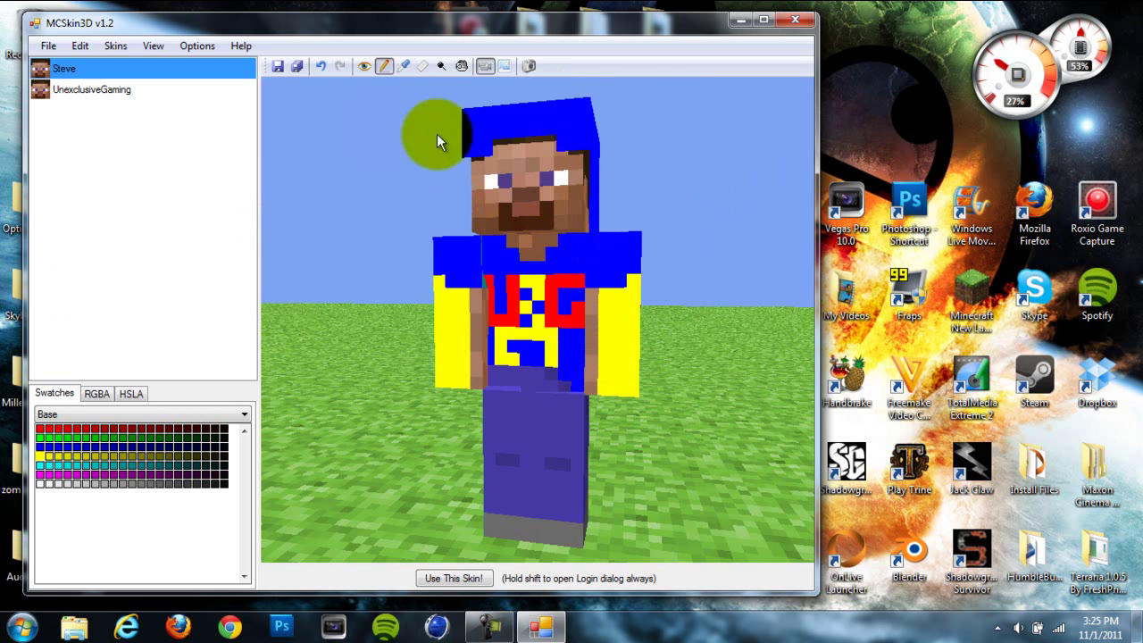
pyautogui.moveTo(508, 144)
pyautogui.mouseDown()
pyautogui.moveTo(497, 148)
pyautogui.moveTo(545, 141)
pyautogui.moveTo(478, 148)
pyautogui.moveTo(469, 118)
pyautogui.moveTo(476, 141)
pyautogui.moveTo(500, 117)
pyautogui.moveTo(571, 117)
pyautogui.moveTo(591, 133)
pyautogui.moveTo(594, 205)
pyautogui.mouseUp()
pyautogui.scroll(-2, 483, 343)
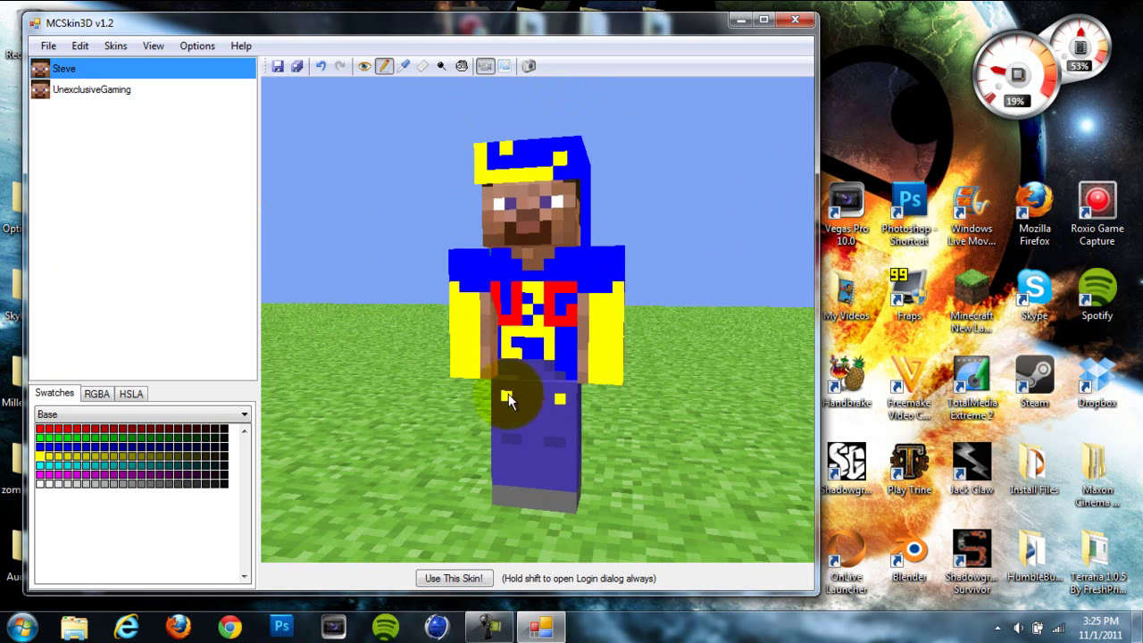
# Step: Paint yellow vertical stripes down the front of both legs, plus yellow outlines on the side of one leg and arm
pyautogui.moveTo(501, 393)
pyautogui.mouseDown()
pyautogui.moveTo(501, 479)
pyautogui.moveTo(522, 481)
pyautogui.moveTo(520, 383)
pyautogui.mouseUp()
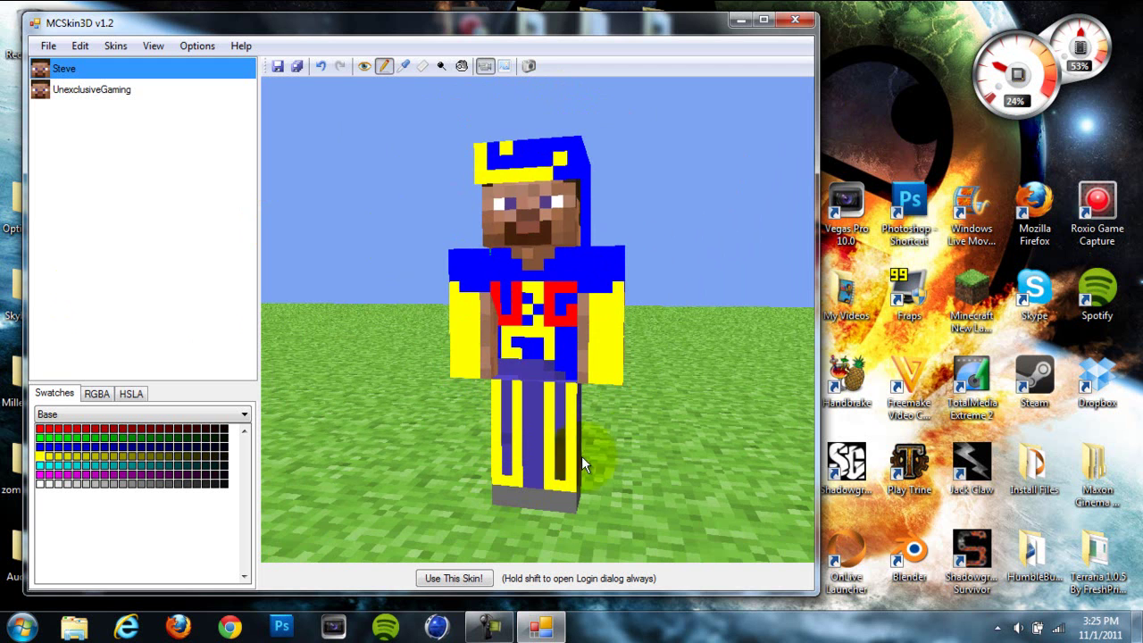
pyautogui.moveTo(578, 363)
pyautogui.mouseDown(button='right')
pyautogui.moveTo(571, 382)
pyautogui.moveTo(641, 381)
pyautogui.mouseUp(button='right')
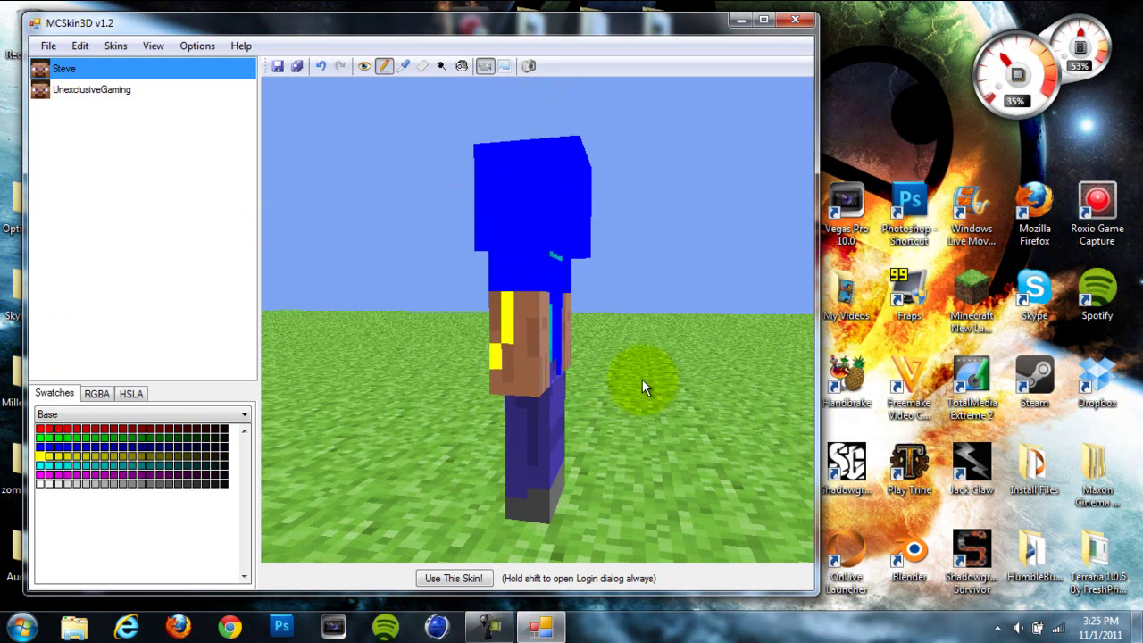
pyautogui.moveTo(508, 400)
pyautogui.mouseDown()
pyautogui.moveTo(512, 473)
pyautogui.moveTo(536, 477)
pyautogui.moveTo(545, 397)
pyautogui.moveTo(546, 412)
pyautogui.mouseUp()
pyautogui.moveTo(547, 413)
pyautogui.mouseDown(button='right')
pyautogui.moveTo(564, 412)
pyautogui.moveTo(469, 419)
pyautogui.moveTo(491, 412)
pyautogui.moveTo(525, 477)
pyautogui.moveTo(451, 434)
pyautogui.moveTo(457, 409)
pyautogui.moveTo(555, 299)
pyautogui.mouseUp(button='right')
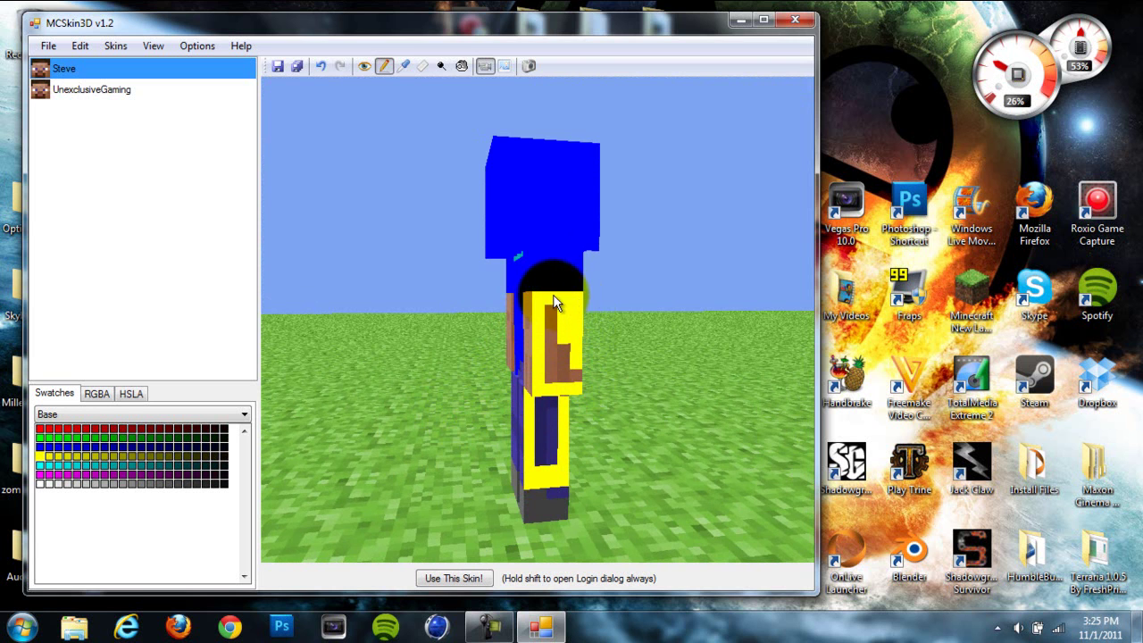
pyautogui.moveTo(692, 366)
pyautogui.mouseDown(button='right')
pyautogui.moveTo(497, 370)
pyautogui.moveTo(582, 356)
pyautogui.moveTo(710, 401)
pyautogui.moveTo(610, 375)
pyautogui.moveTo(625, 349)
pyautogui.moveTo(695, 354)
pyautogui.moveTo(688, 348)
pyautogui.mouseUp(button='right')
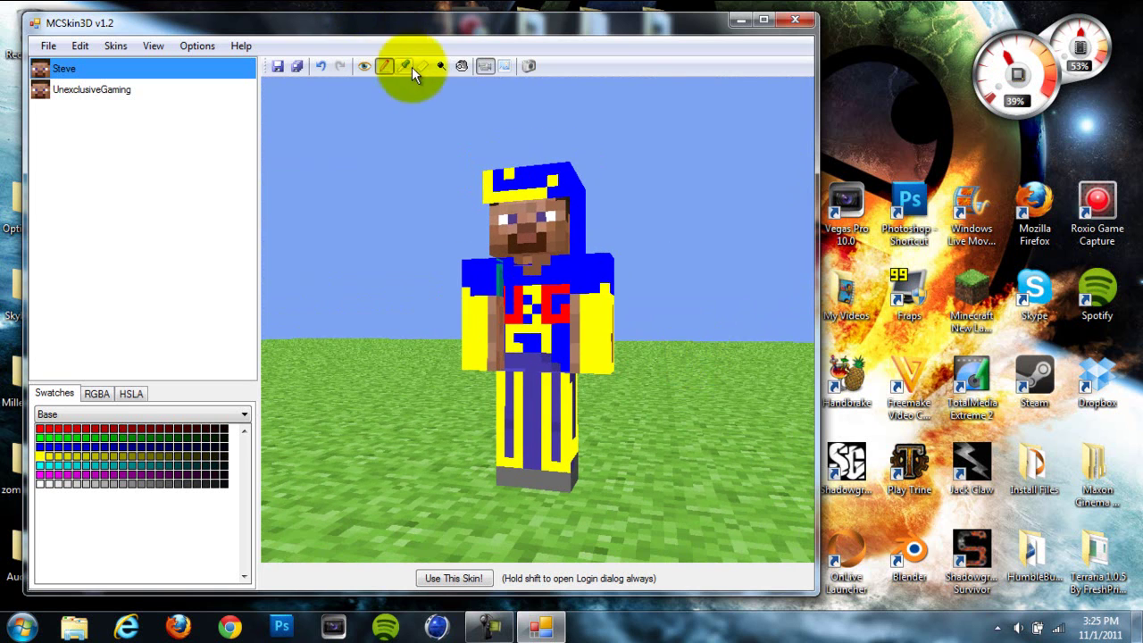
# Step: Step through the dropper, eraser, Dodge and Burn tools, and preview the flat 2D skin texture before returning to the 3D perspective
pyautogui.click(403, 65)
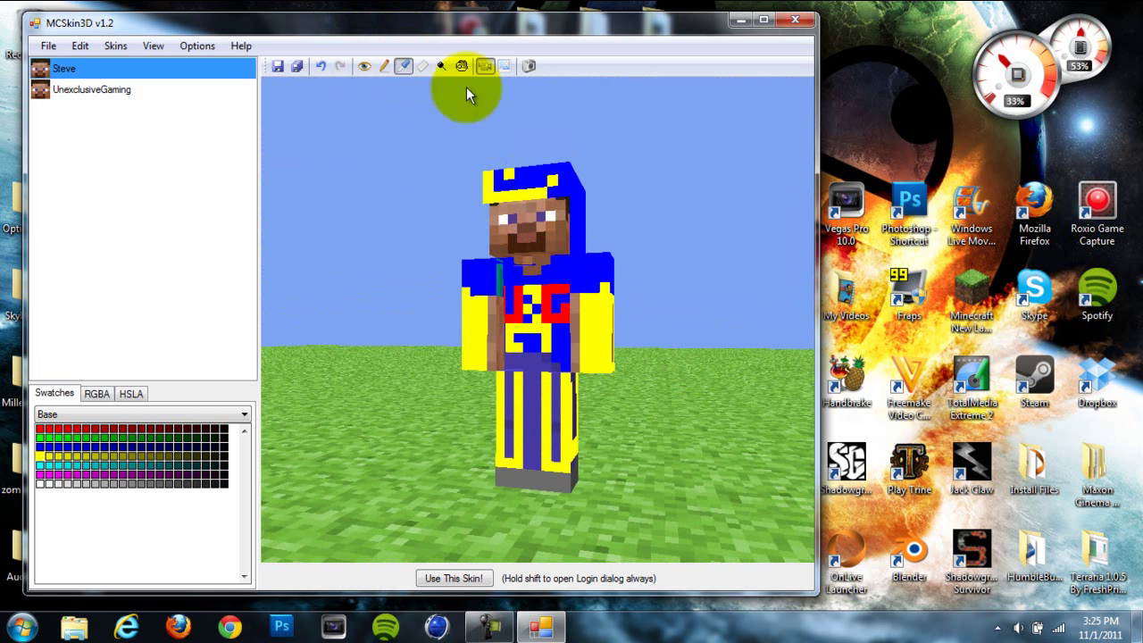
pyautogui.click(423, 68)
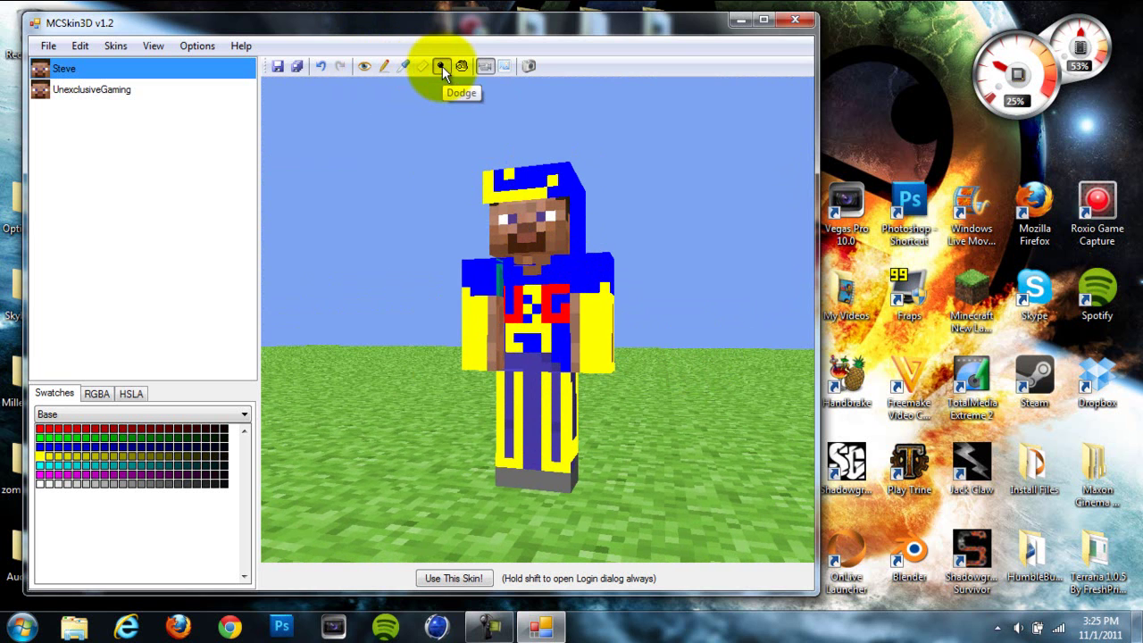
pyautogui.click(462, 67)
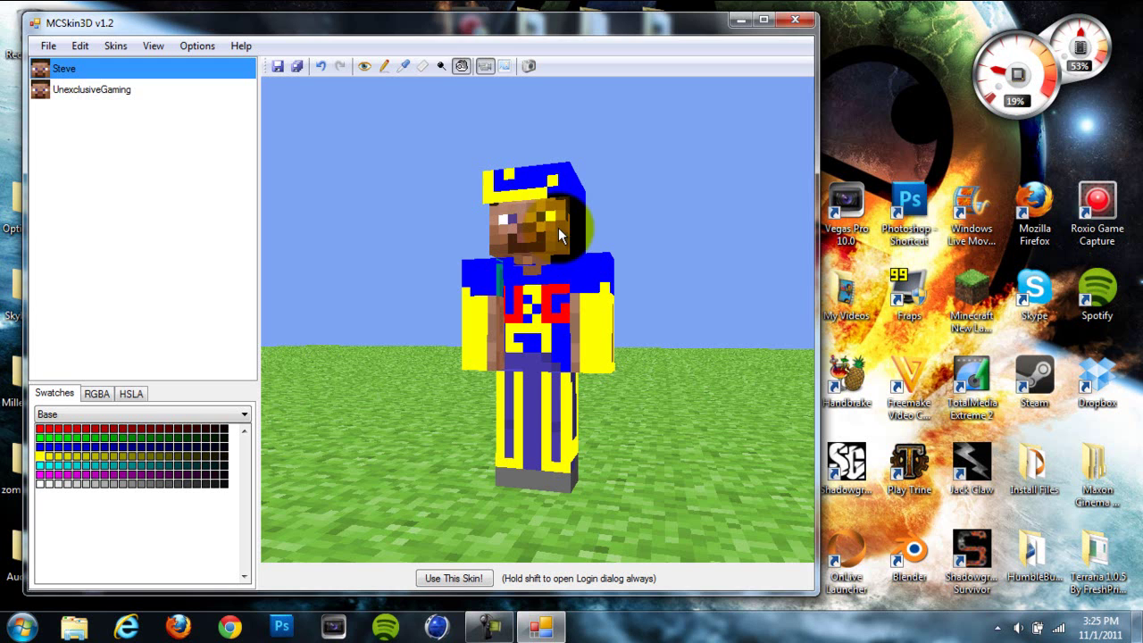
pyautogui.click(503, 69)
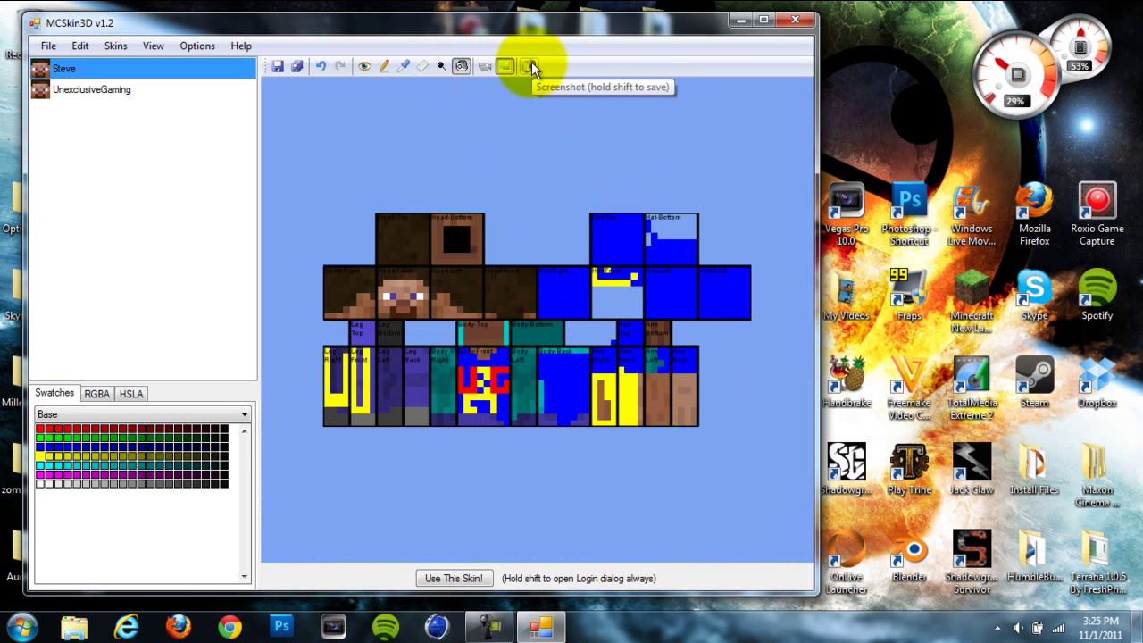
pyautogui.click(485, 67)
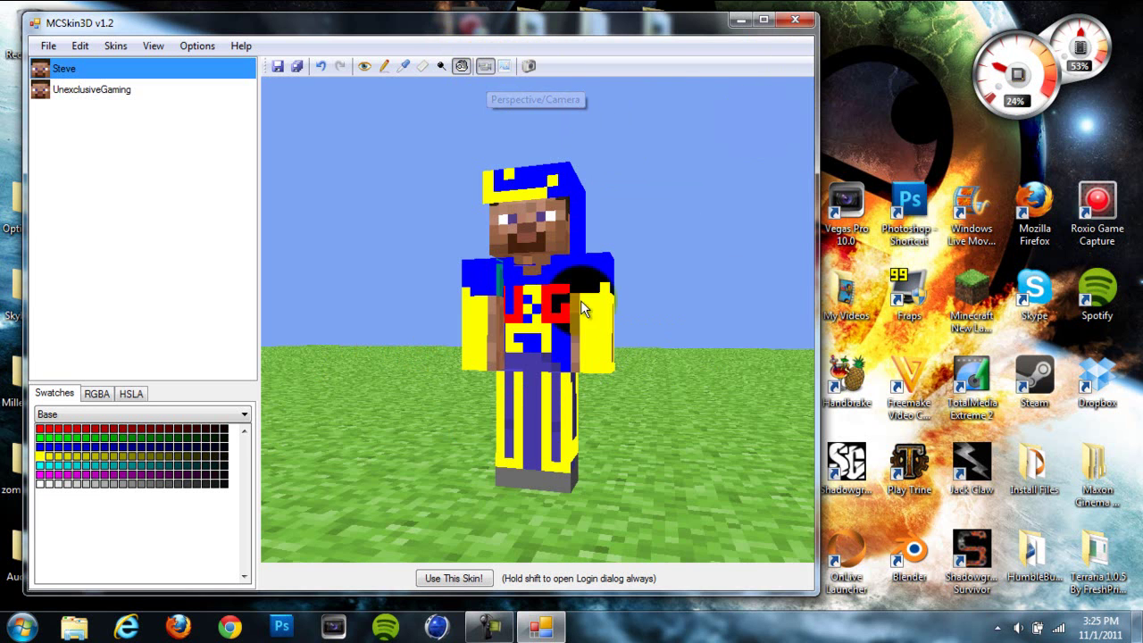
# Step: Browse the Skin Colors, System Colors and General Colors swatch sets
pyautogui.click(157, 414)
pyautogui.click(89, 461)
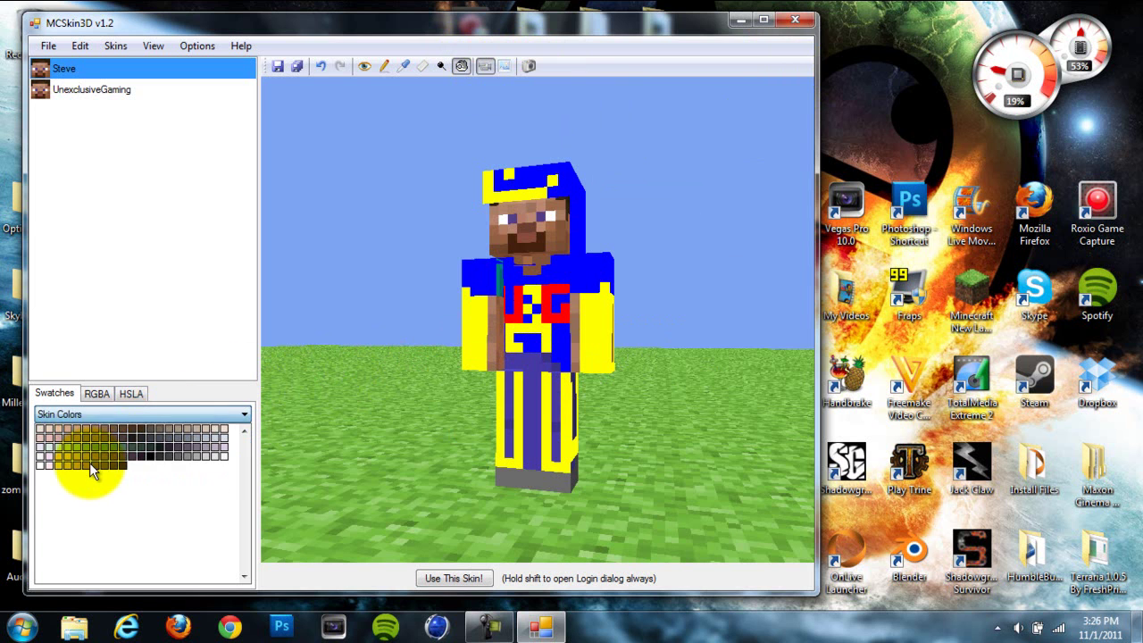
pyautogui.click(134, 414)
pyautogui.click(91, 475)
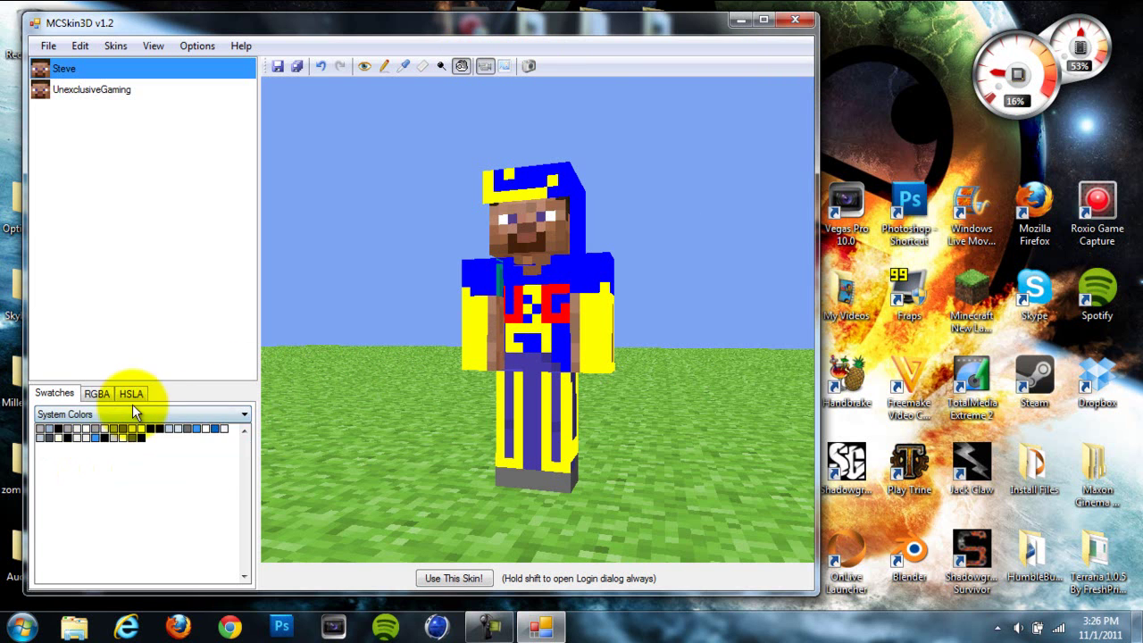
pyautogui.click(98, 413)
pyautogui.click(83, 428)
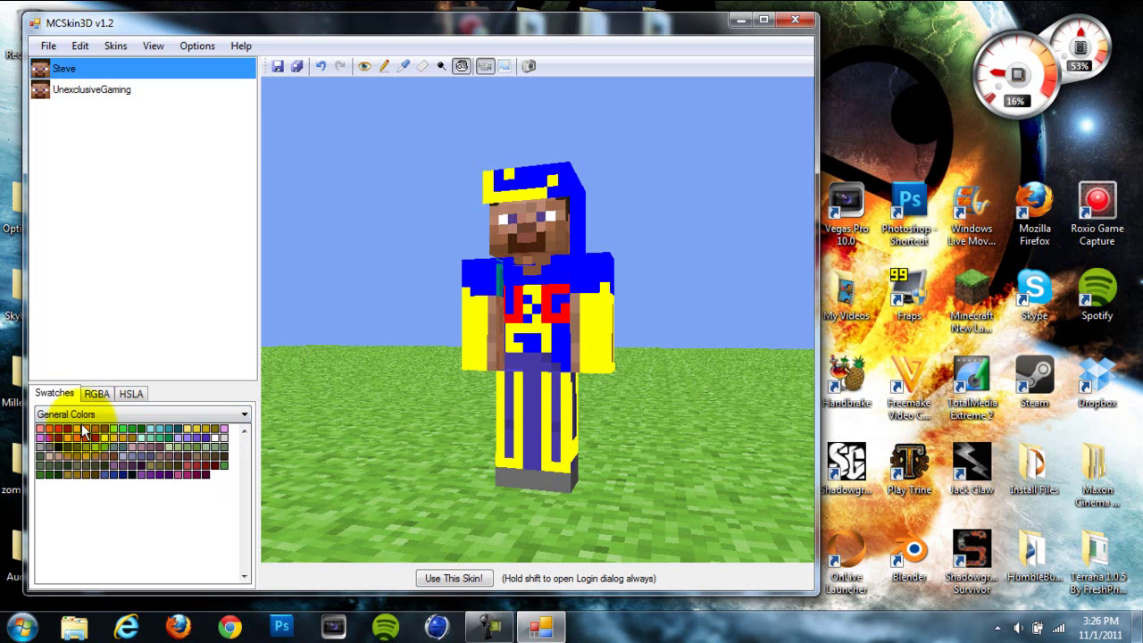
pyautogui.click(88, 414)
pyautogui.click(90, 428)
# Step: Pick opaque black in the RGBA color picker and switch the picker to HSLA mode
pyautogui.click(97, 394)
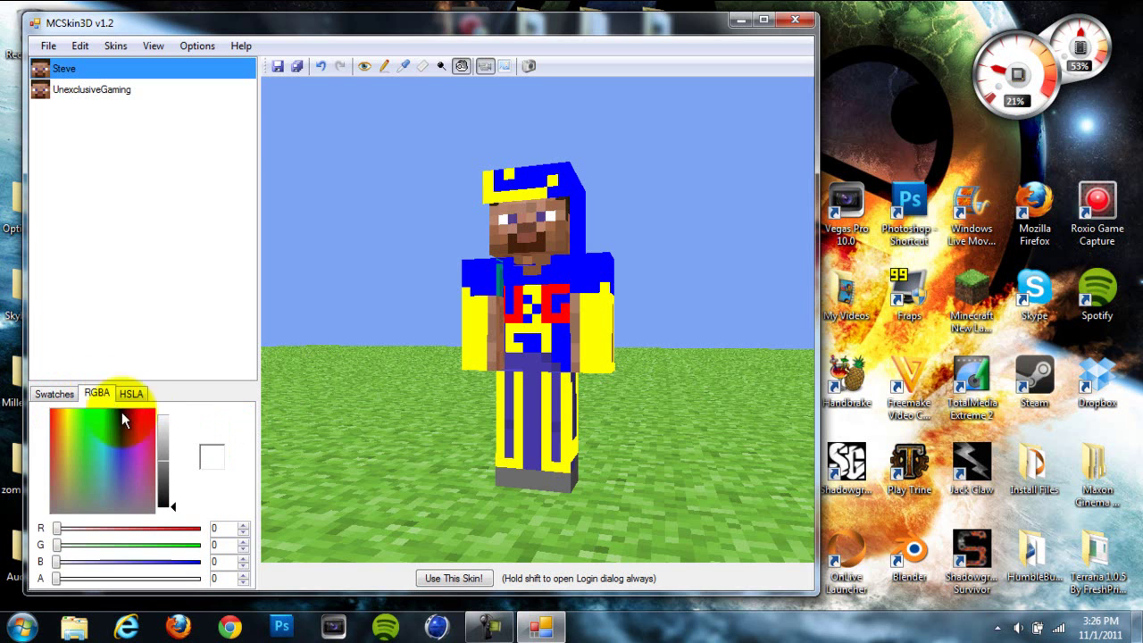
pyautogui.click(101, 463)
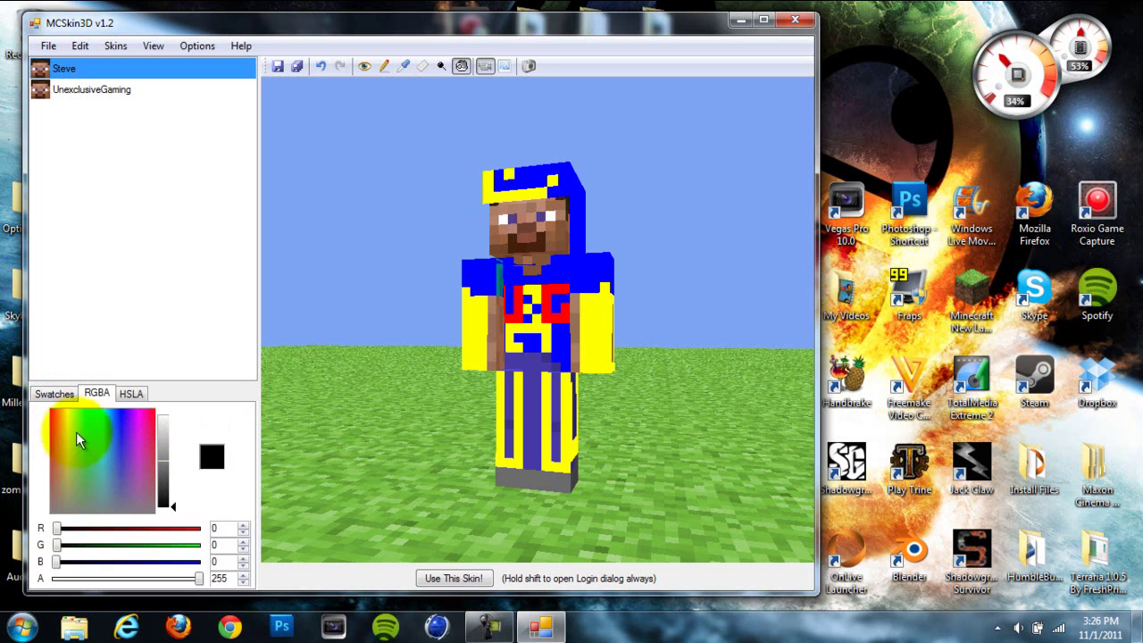
pyautogui.click(128, 395)
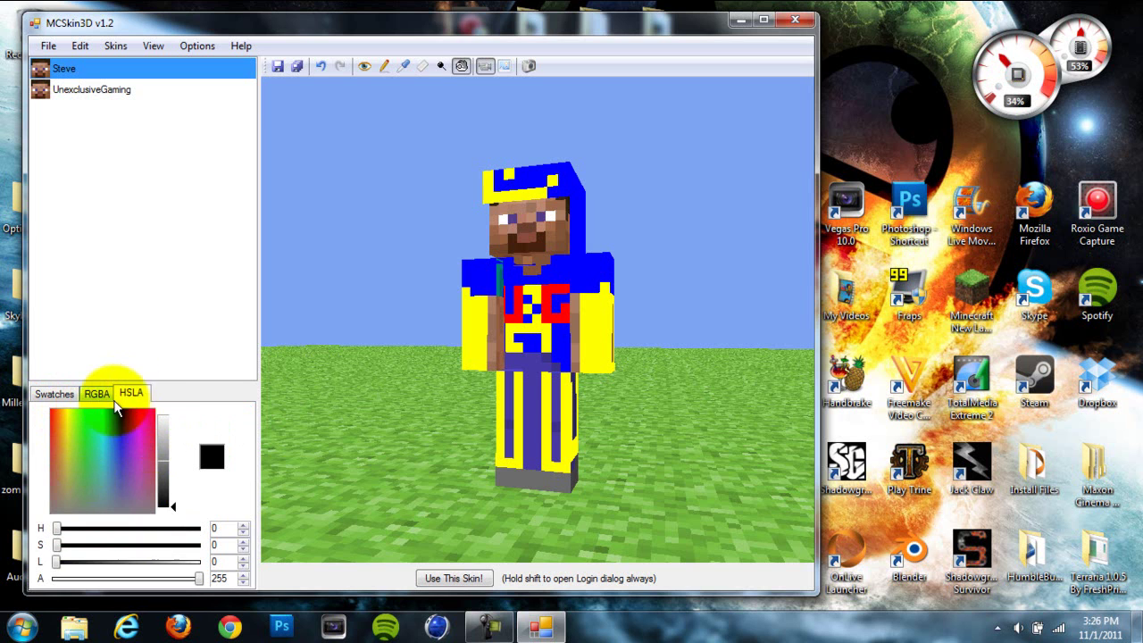
pyautogui.click(98, 396)
pyautogui.click(66, 394)
pyautogui.click(129, 395)
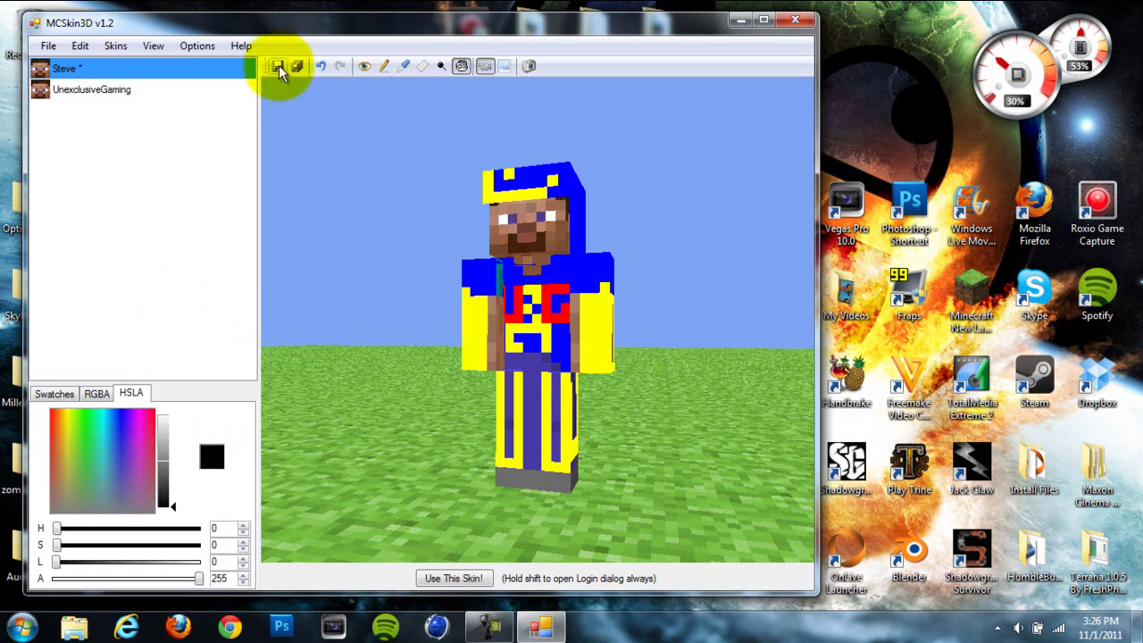
# Step: Turn on the Animate option so the 3D character walks
pyautogui.click(131, 47)
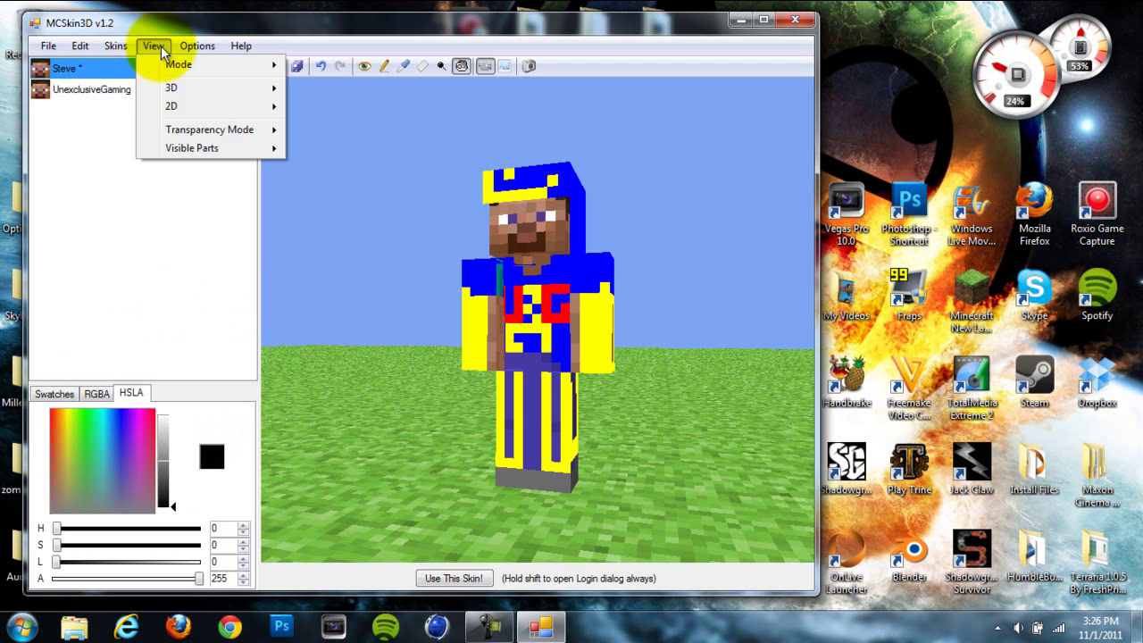
pyautogui.moveTo(202, 93)
pyautogui.click(361, 90)
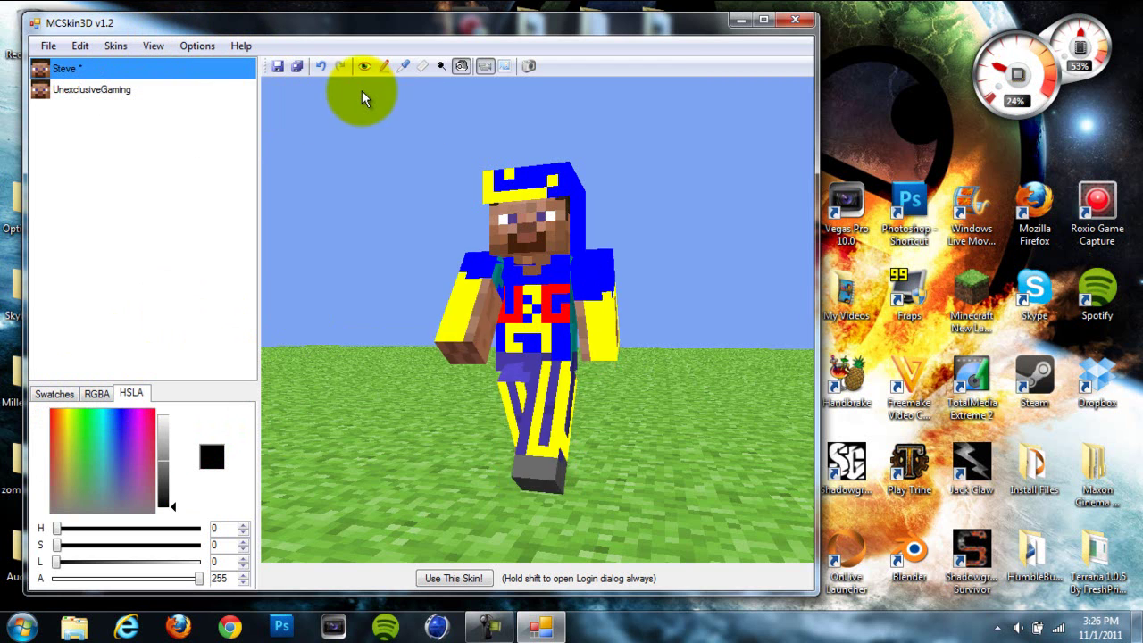
# Step: Enable Follow Cursor so the character's head tracks the pointer in the 3D view
pyautogui.click(152, 46)
pyautogui.moveTo(183, 90)
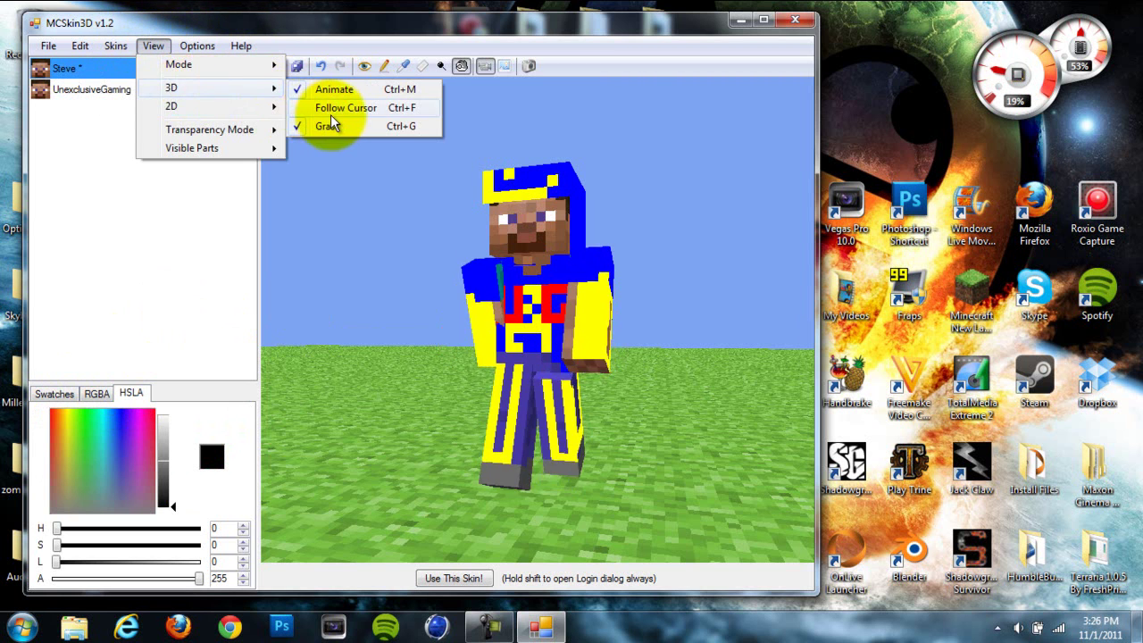
pyautogui.click(331, 108)
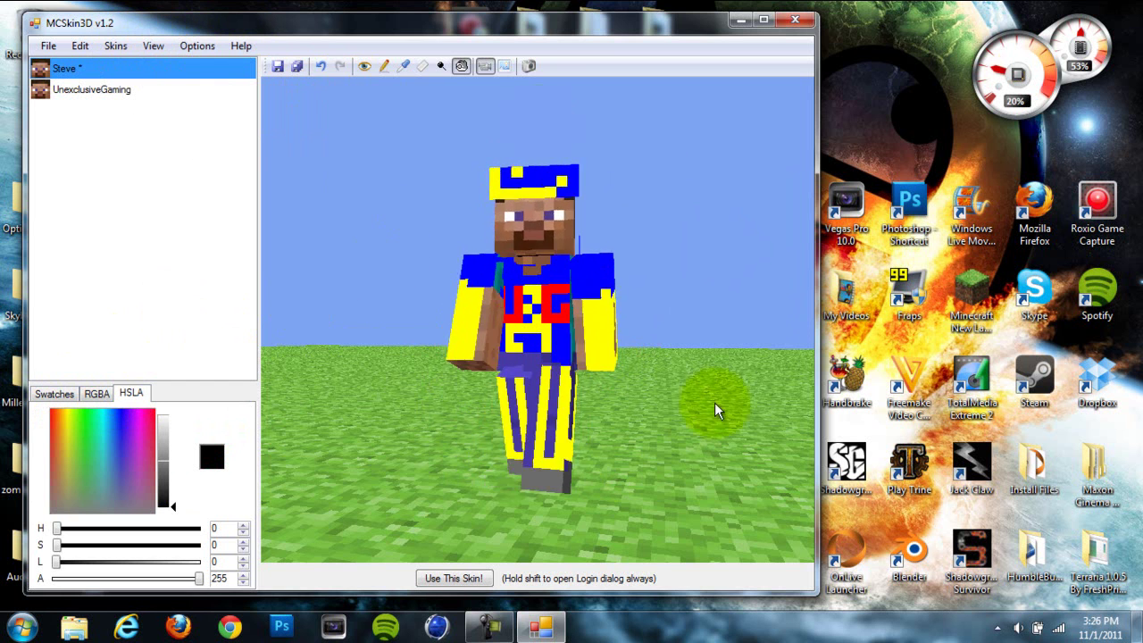
# Step: Turn off the Animate option for the 3D character
pyautogui.click(154, 46)
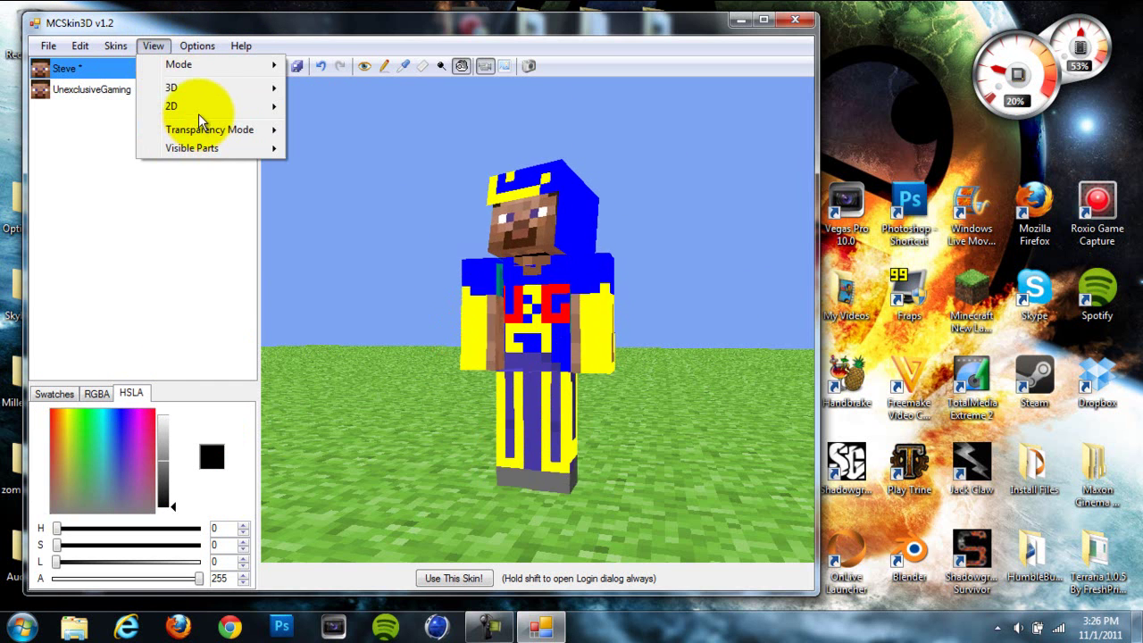
pyautogui.moveTo(202, 115)
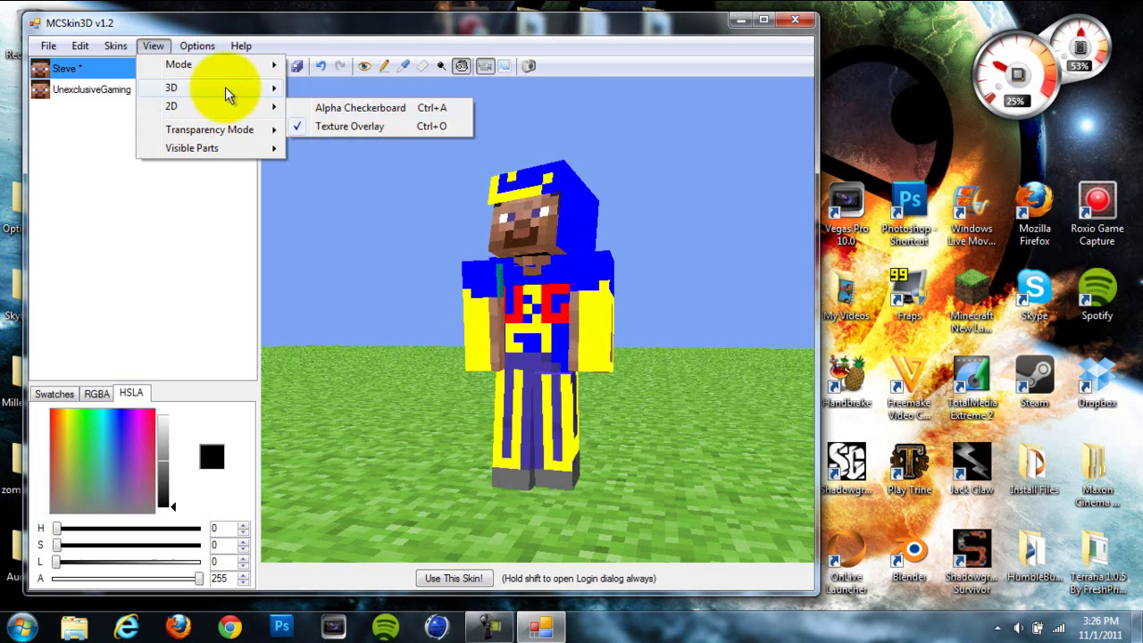
pyautogui.moveTo(268, 89)
pyautogui.click(359, 93)
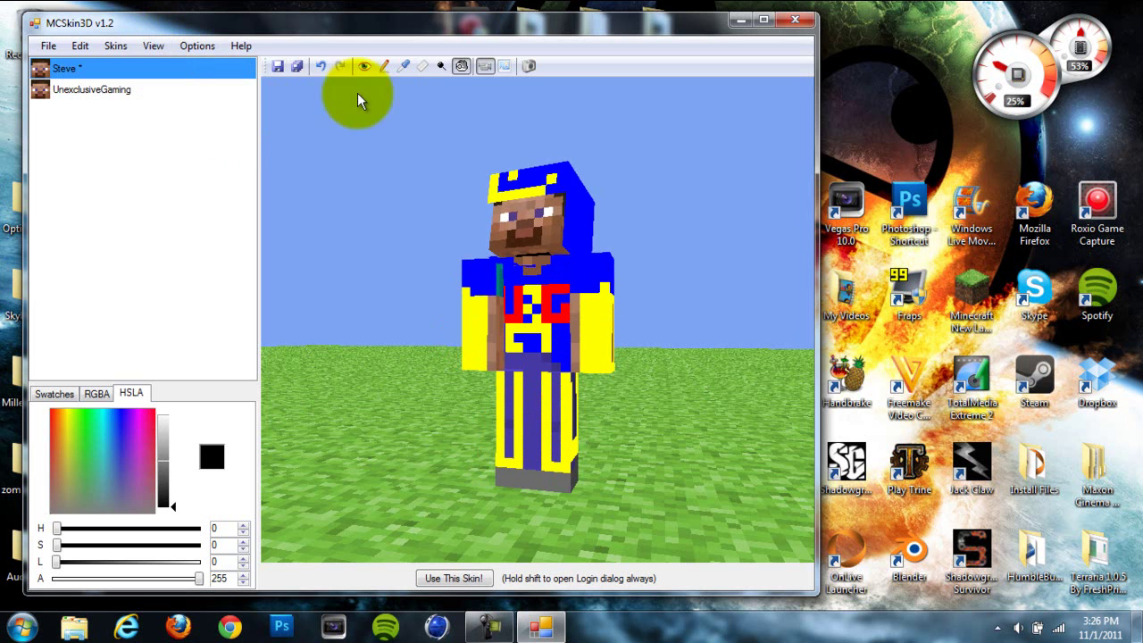
# Step: Check the Visible Parts list and hide the head, helmet, chest, both arms and both legs one by one
pyautogui.click(153, 50)
pyautogui.moveTo(201, 150)
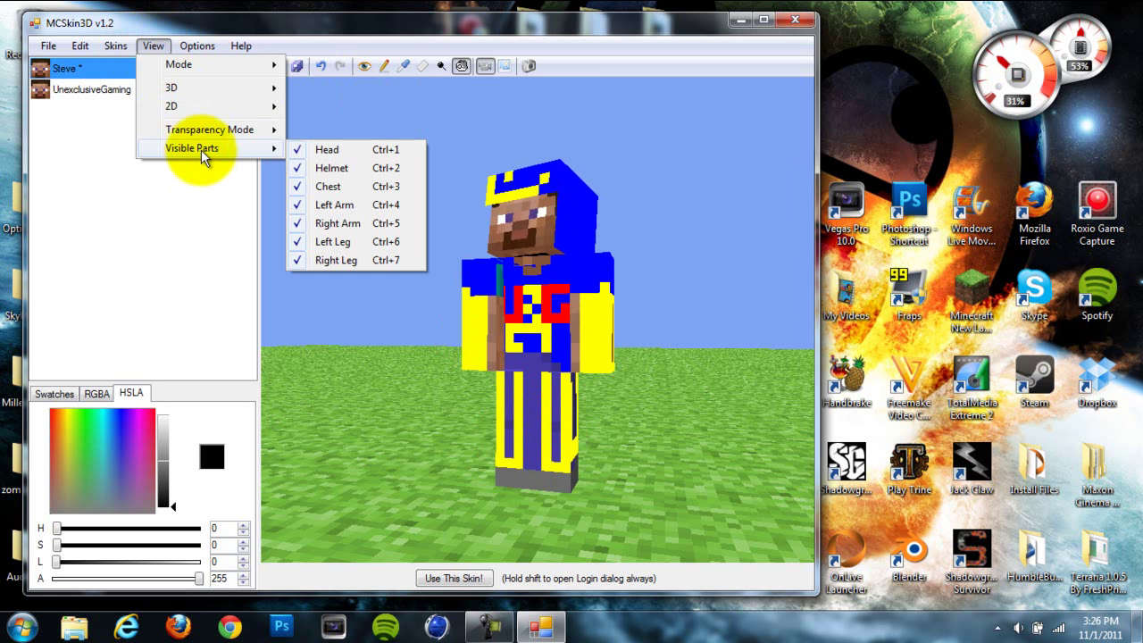
pyautogui.click(209, 271)
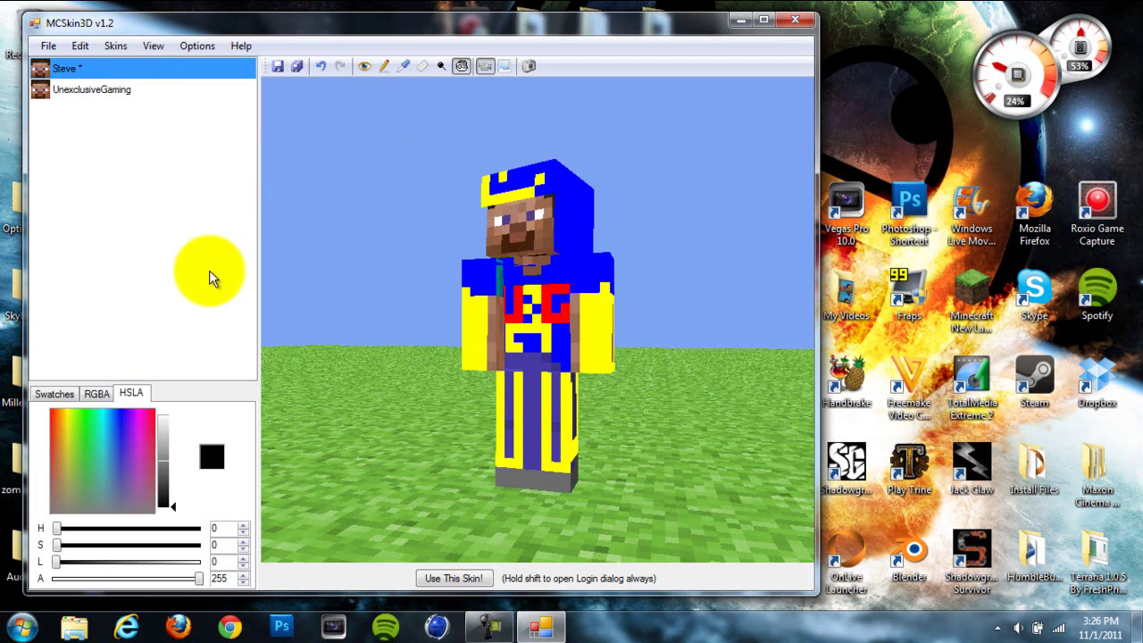
pyautogui.hotkey('ctrl', '1')
pyautogui.hotkey('ctrl', '2')
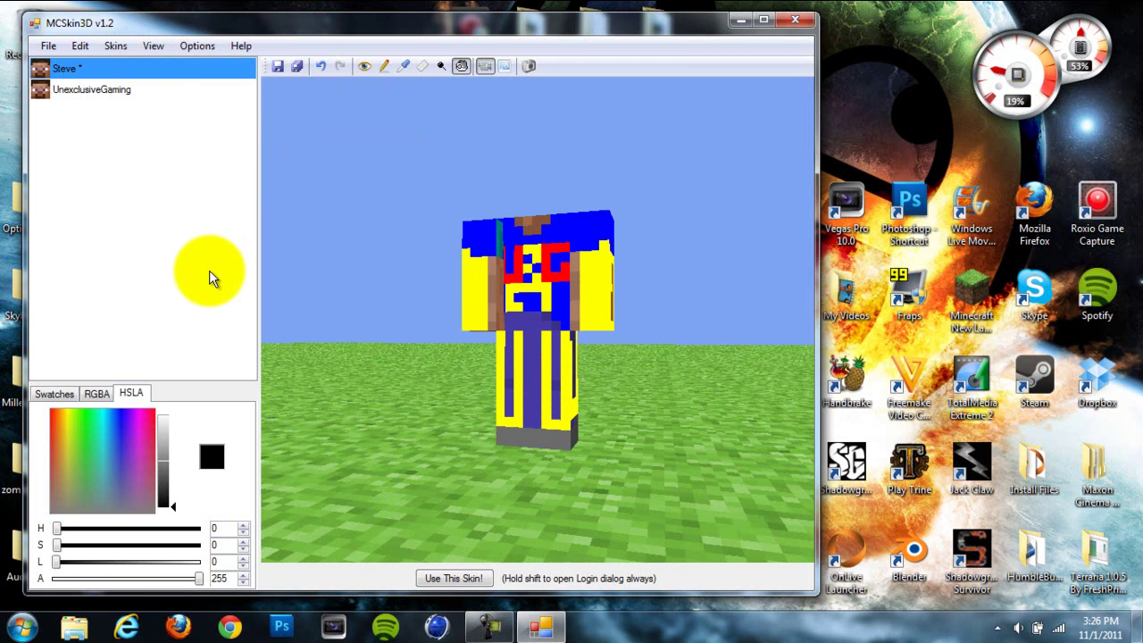
pyautogui.hotkey('ctrl', '3')
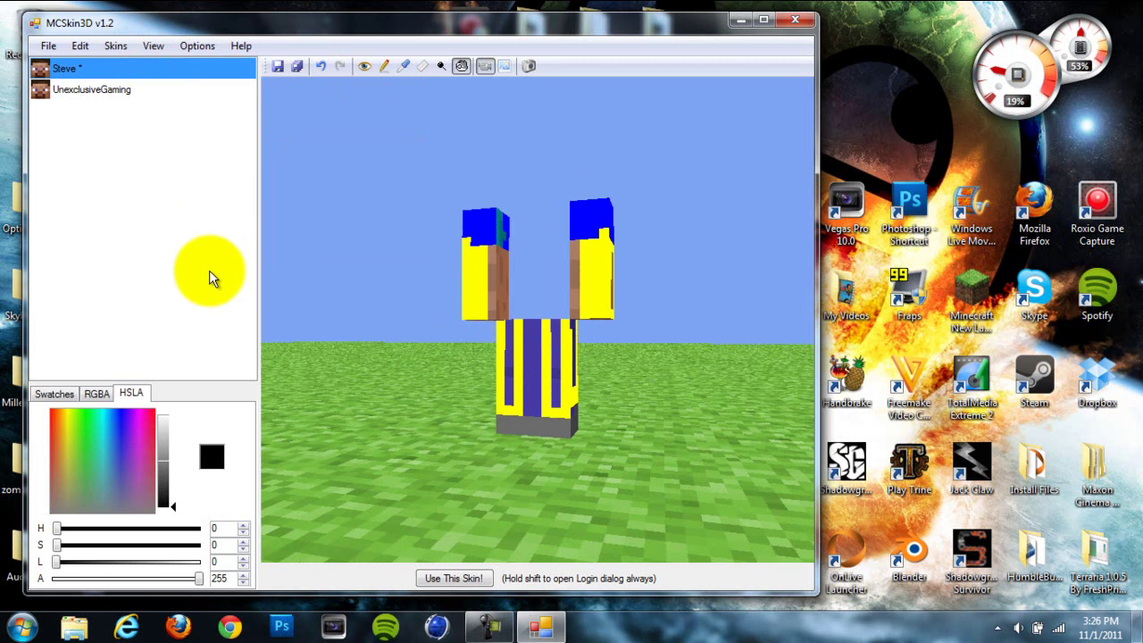
pyautogui.hotkey('ctrl', '4')
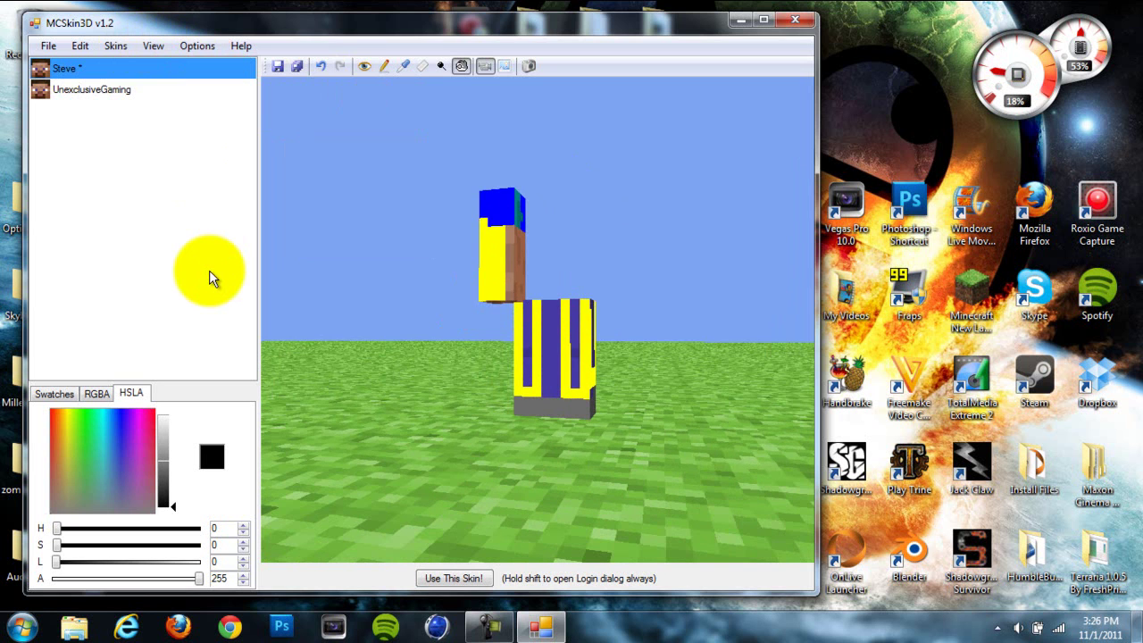
pyautogui.hotkey('ctrl', '5')
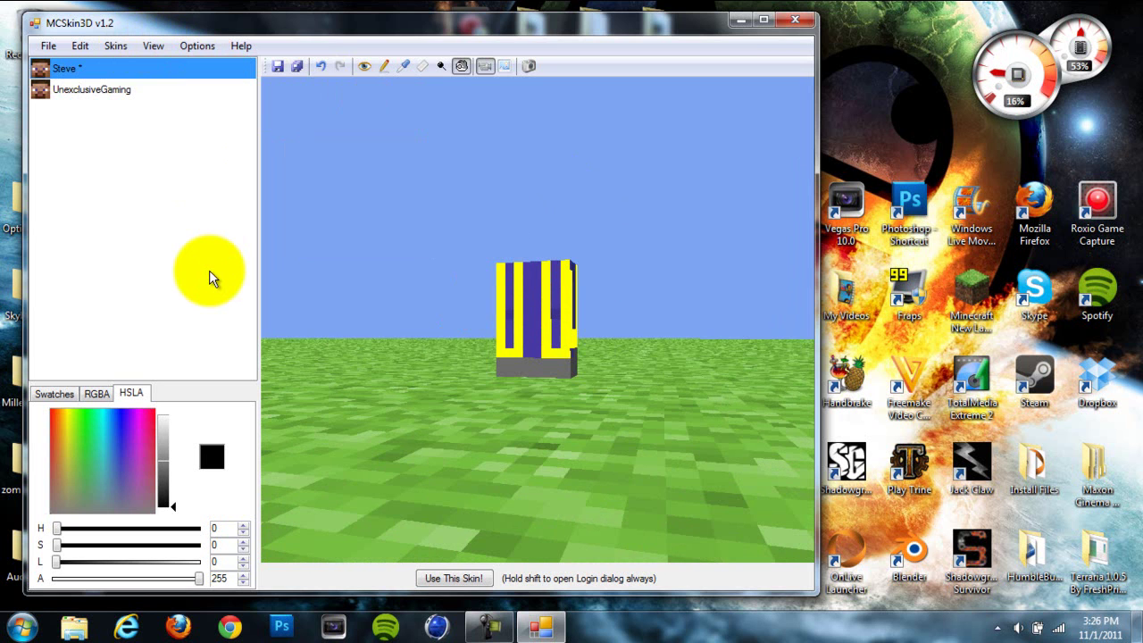
pyautogui.hotkey('ctrl', '6')
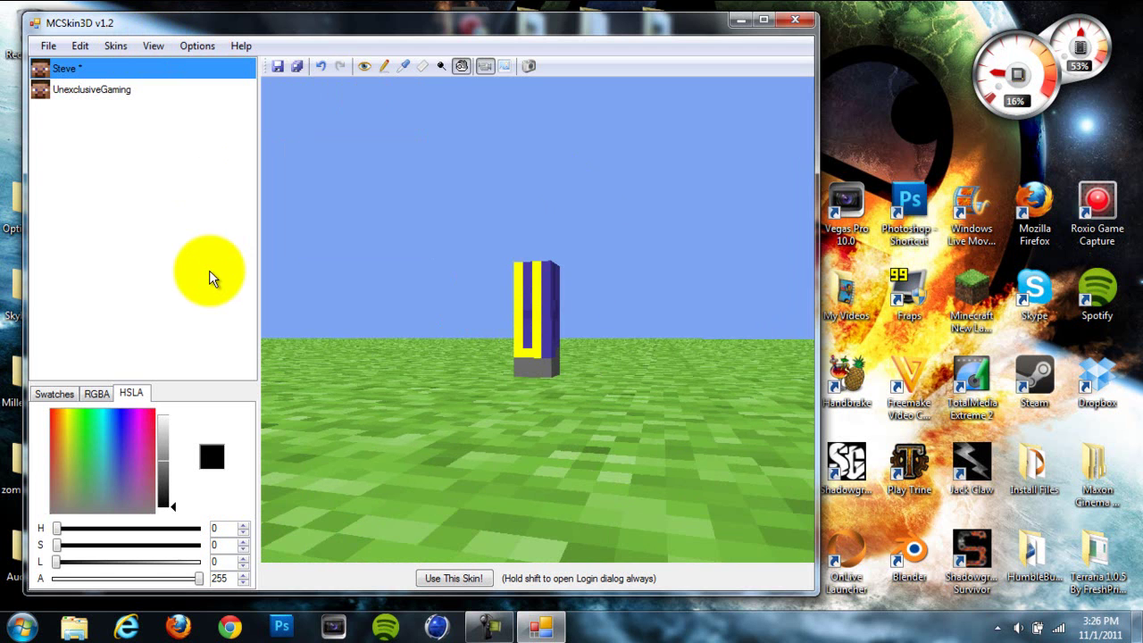
pyautogui.hotkey('ctrl', '7')
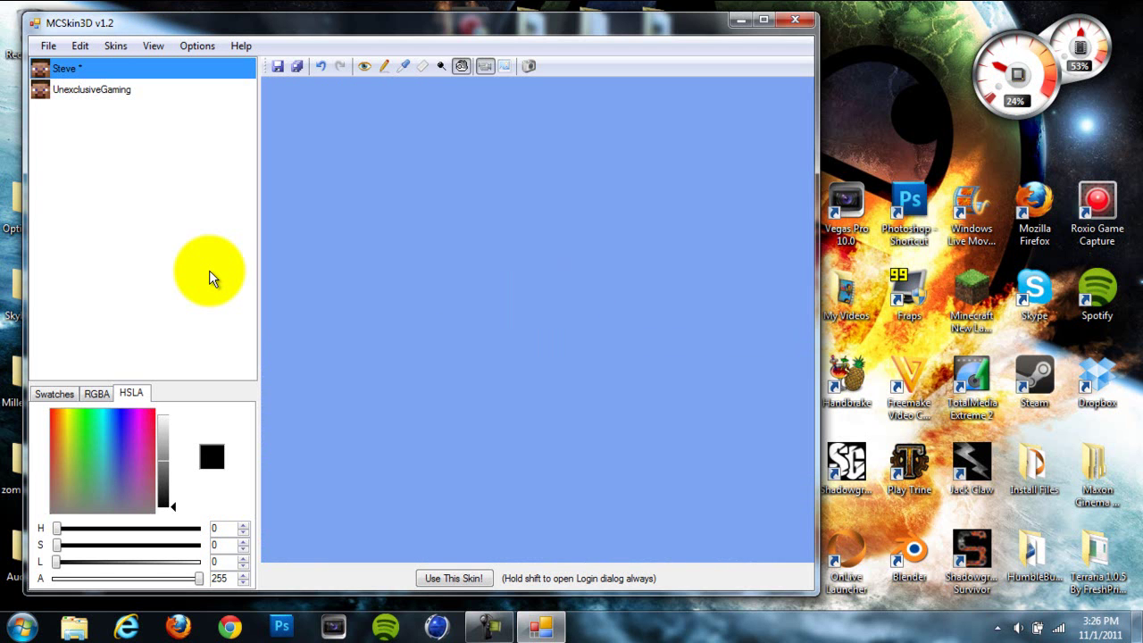
# Step: Show the head, helmet, chest, both arms and both legs of the character again
pyautogui.hotkey('ctrl', '1')
pyautogui.hotkey('ctrl', '2')
pyautogui.hotkey('ctrl', '3')
pyautogui.hotkey('ctrl', '4')
pyautogui.hotkey('ctrl', '5')
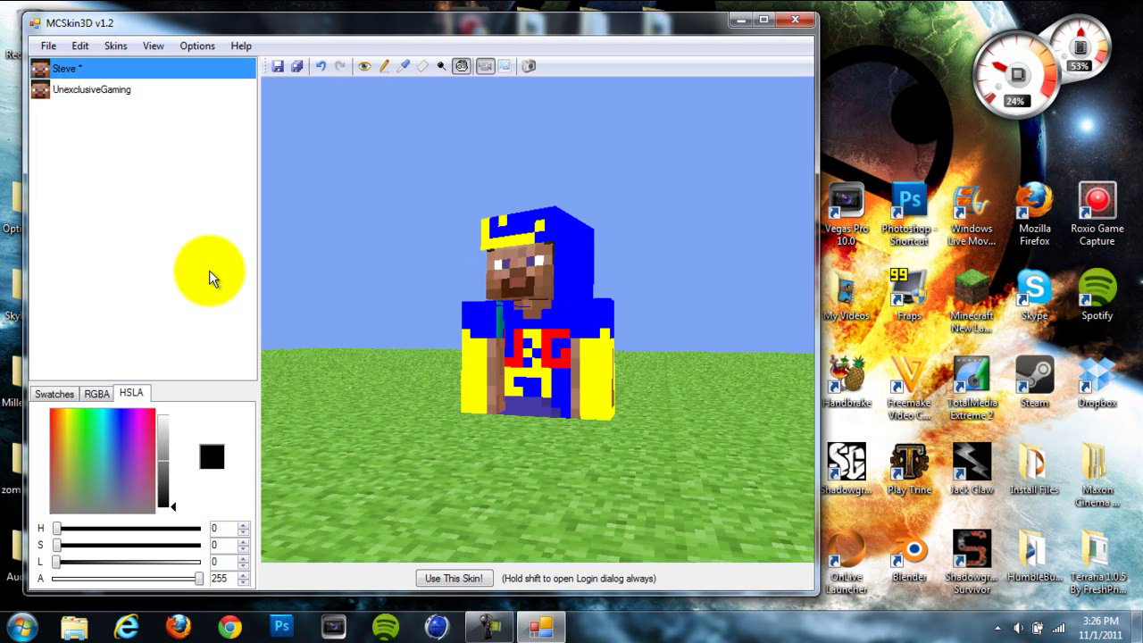
pyautogui.hotkey('ctrl', '6')
pyautogui.hotkey('ctrl', '7')
pyautogui.moveTo(277, 332); pyautogui.dragTo(449, 352)
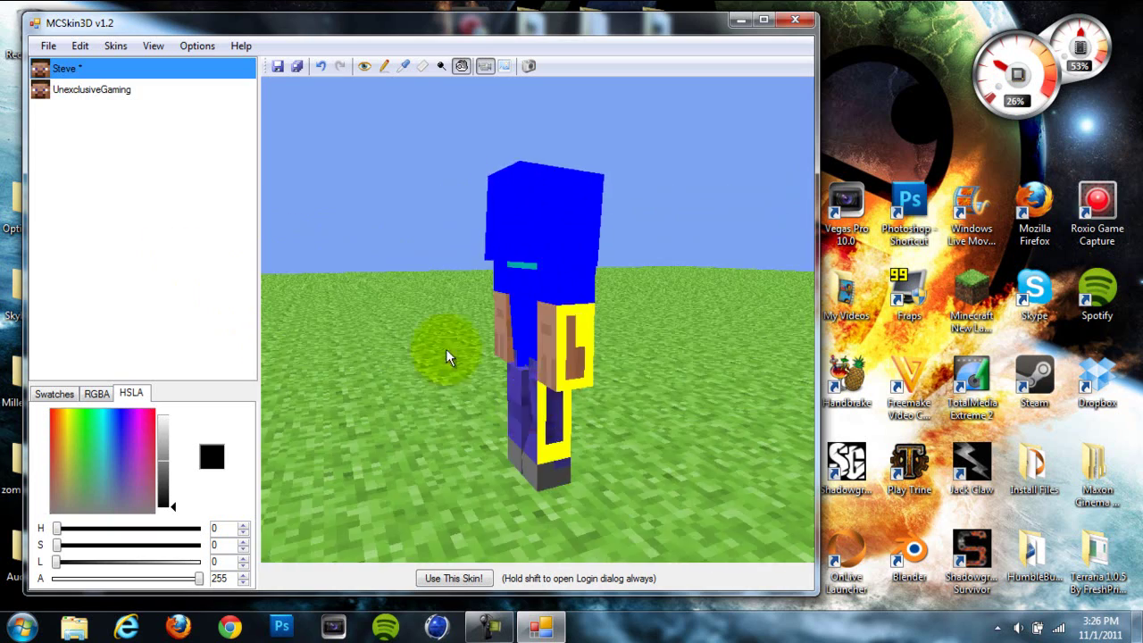
pyautogui.click(159, 46)
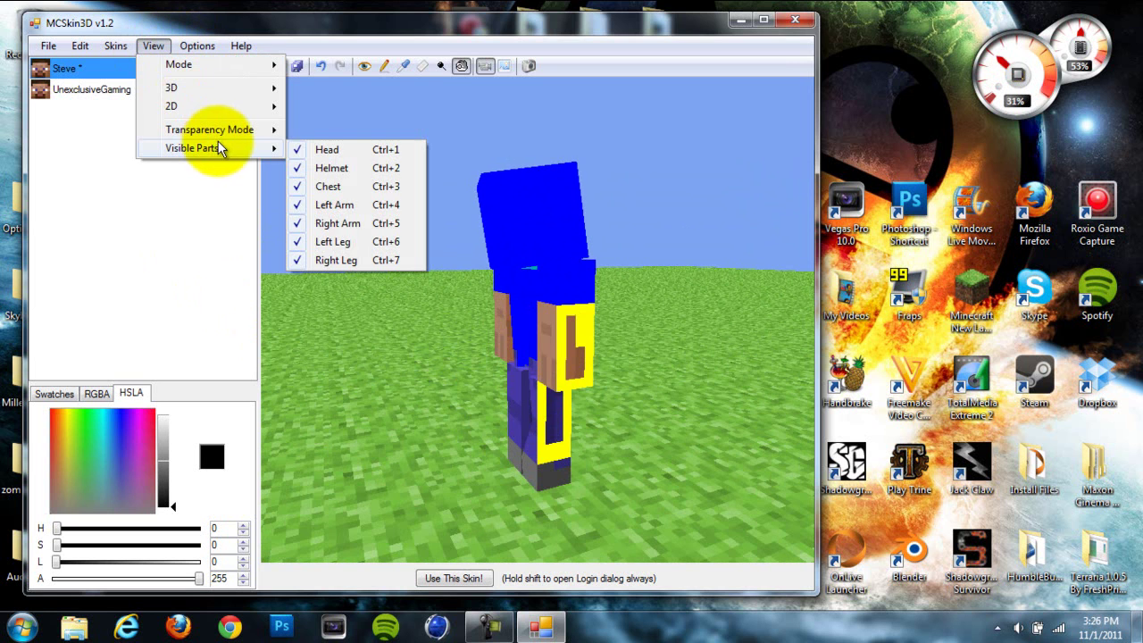
pyautogui.moveTo(223, 130)
pyautogui.click(193, 46)
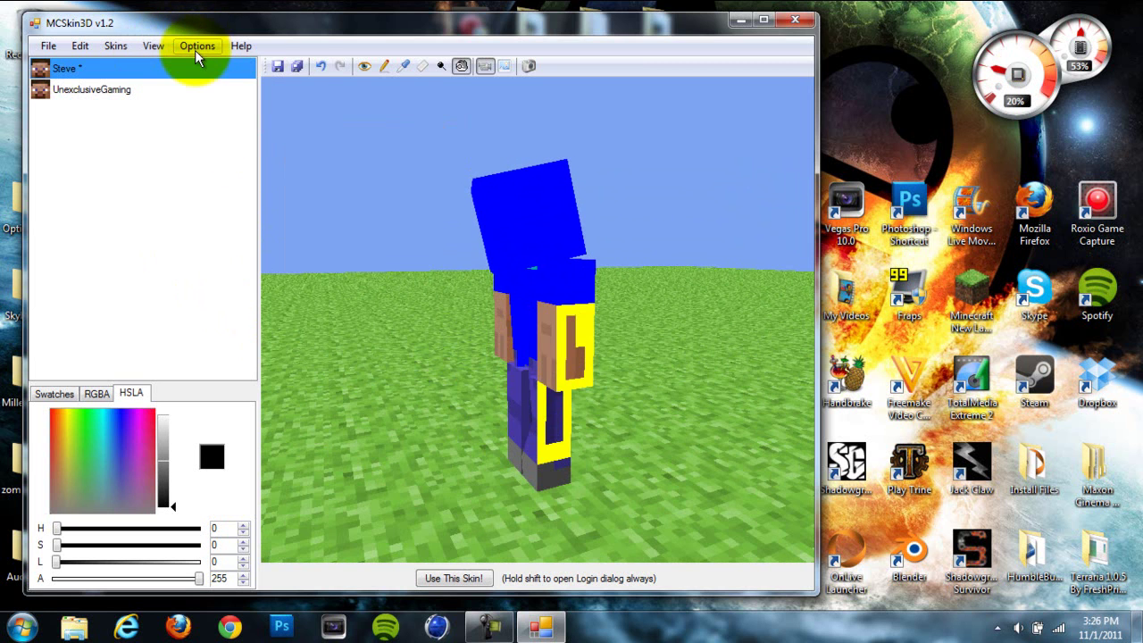
pyautogui.click(193, 45)
pyautogui.click(197, 45)
pyautogui.click(193, 45)
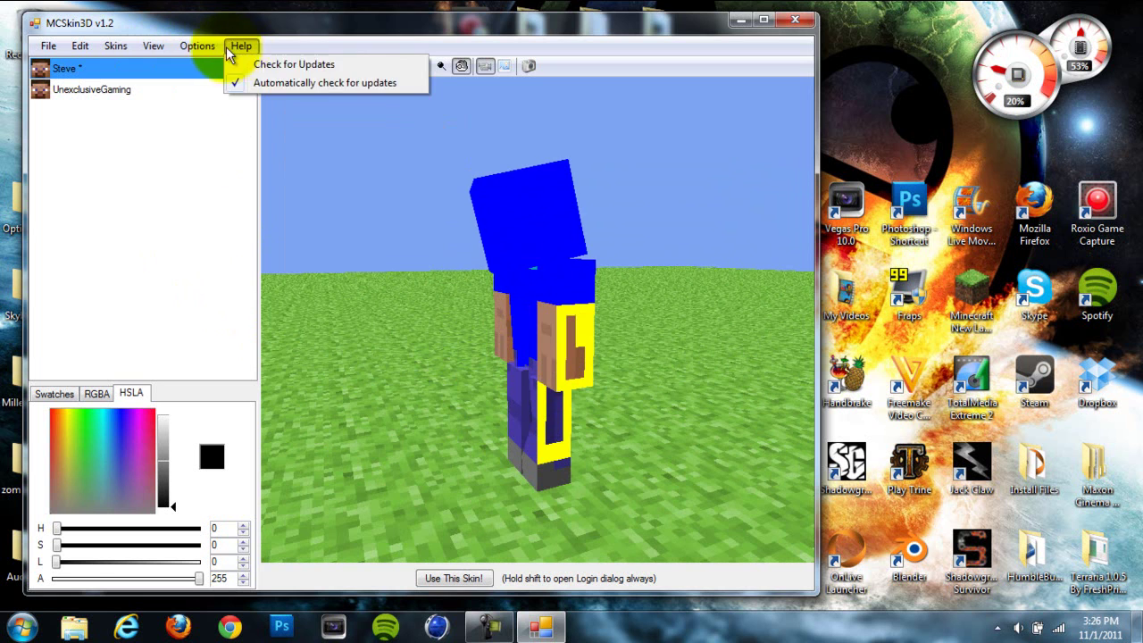
pyautogui.moveTo(134, 52)
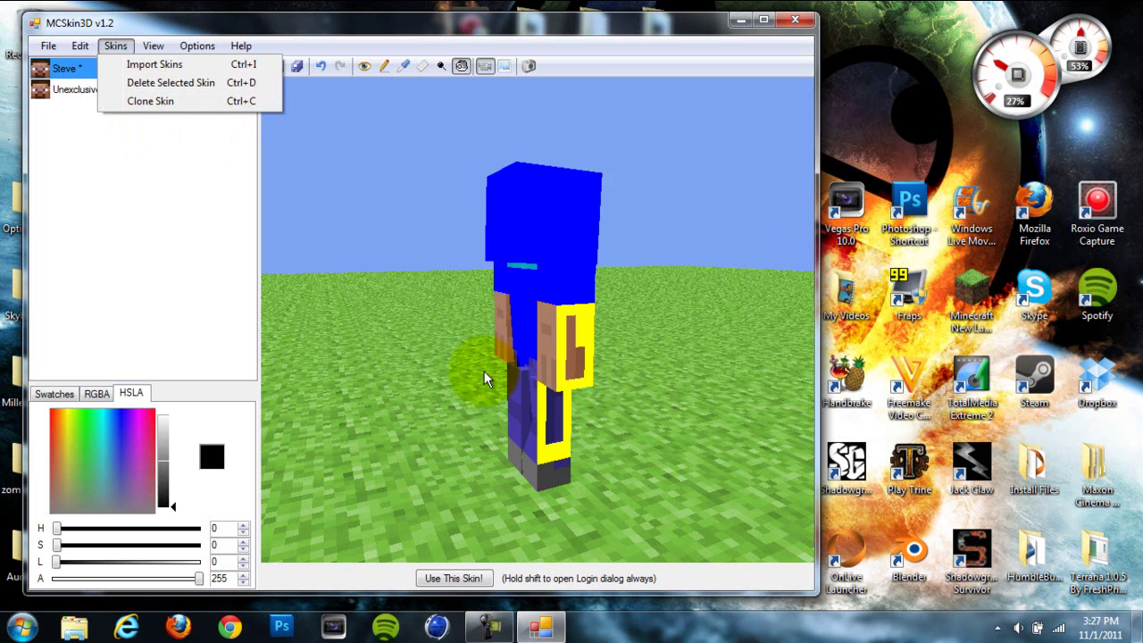
# Step: Open the Save As dialog for the Steve skin, view the MCSkin3D_v_1_2 folder and close it without saving
pyautogui.click(51, 47)
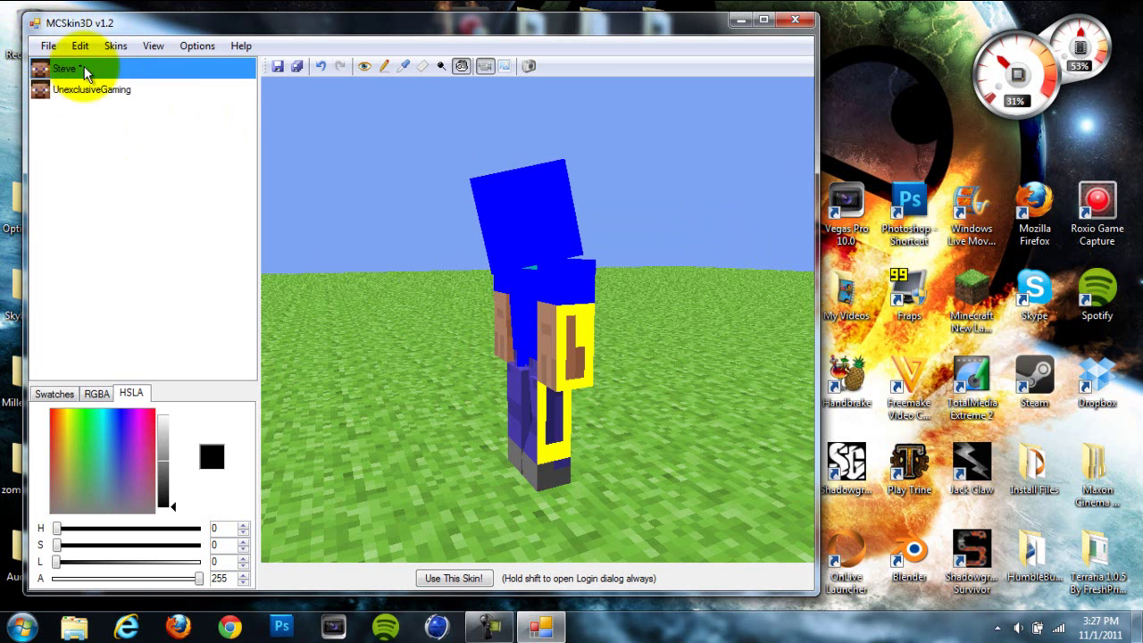
pyautogui.click(44, 46)
pyautogui.click(84, 83)
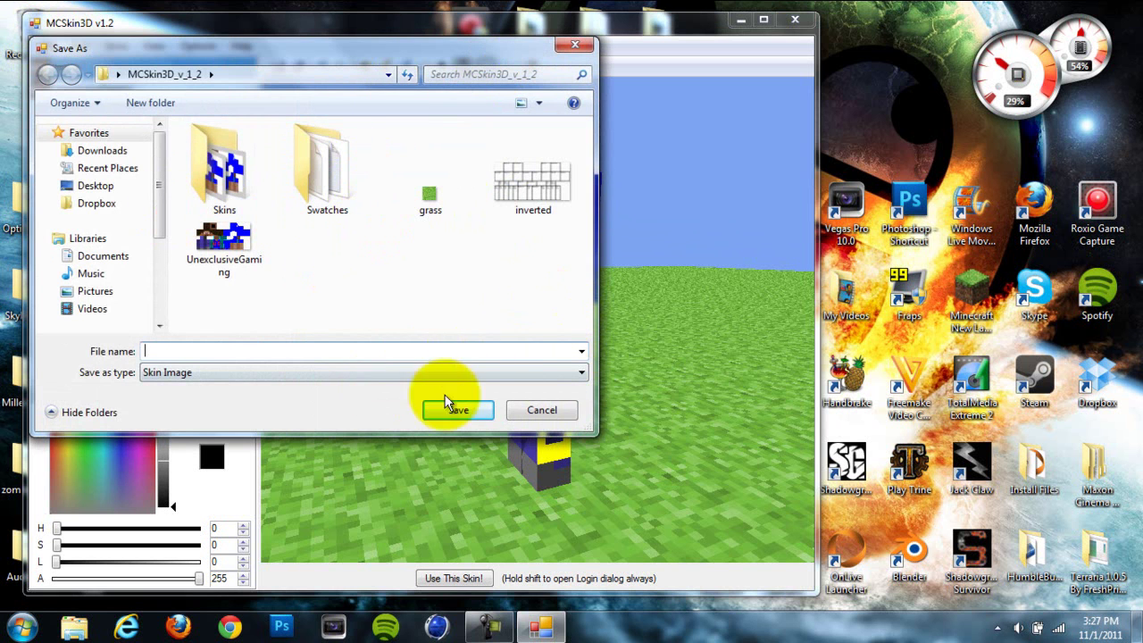
pyautogui.click(530, 411)
# Step: Move the skin editor window aside to show the MCSkin3D_v_1_2 folder on the desktop, and bring the window back
pyautogui.moveTo(613, 39); pyautogui.dragTo(816, 451)
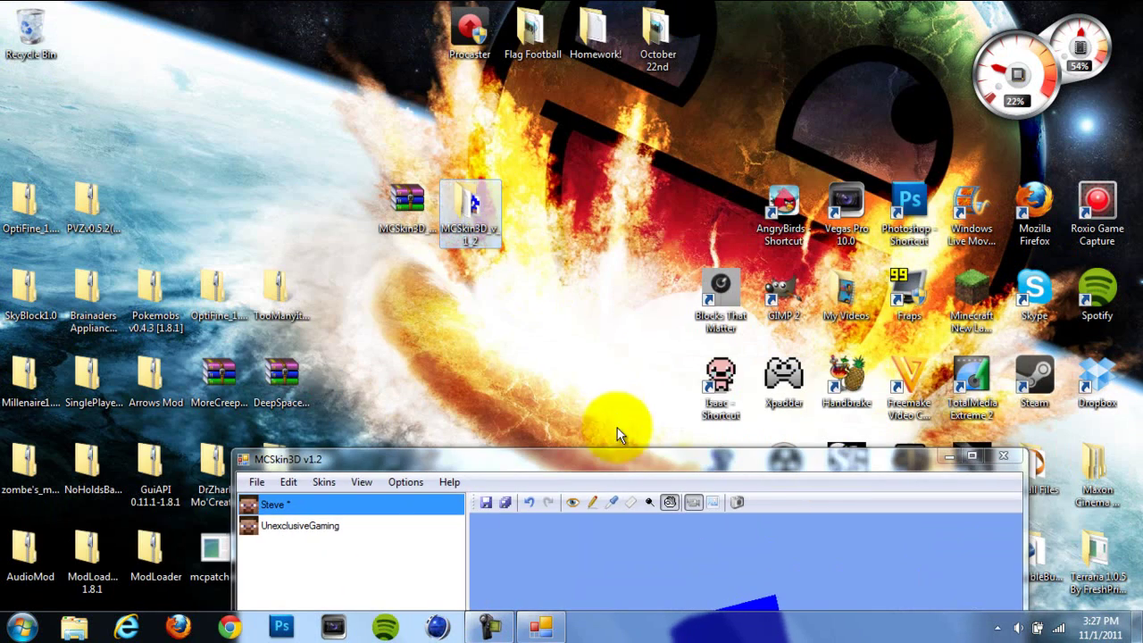
pyautogui.moveTo(613, 453); pyautogui.dragTo(466, 12)
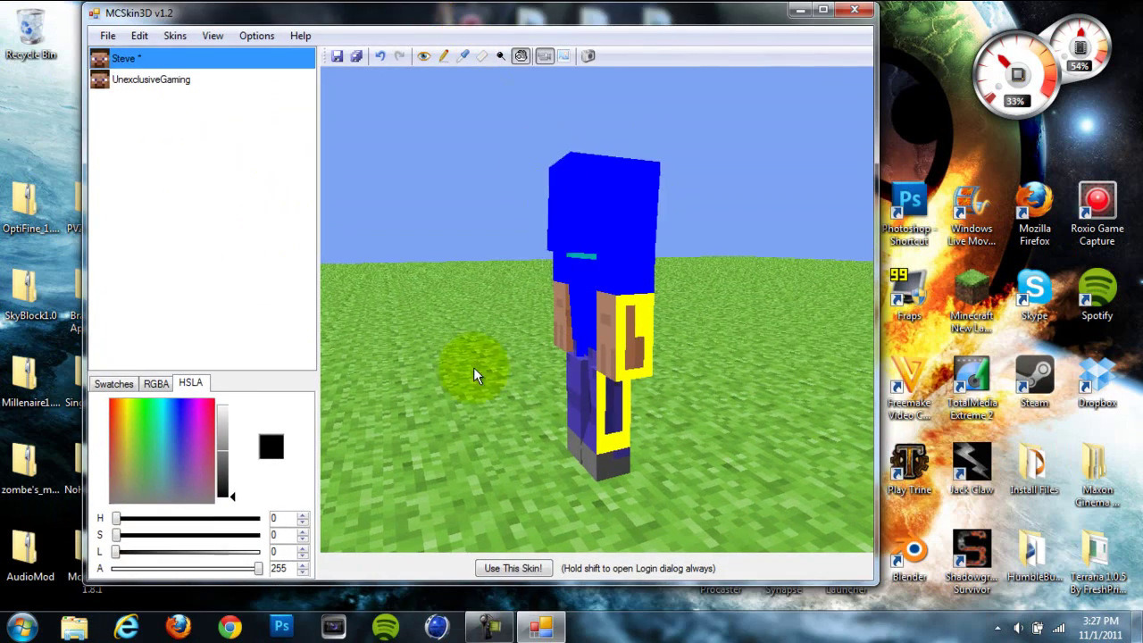
pyautogui.moveTo(683, 12); pyautogui.dragTo(676, 16)
# Step: View the Minecraft.net login dialog for uploading the current skin and cancel it without logging in
pyautogui.click(506, 572)
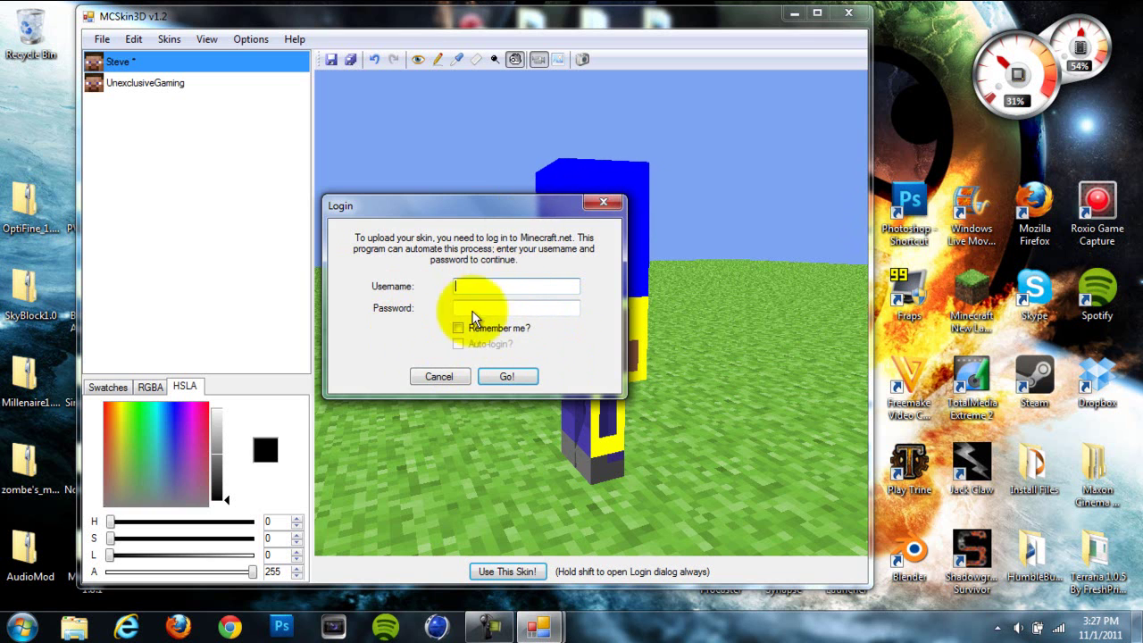
pyautogui.click(437, 377)
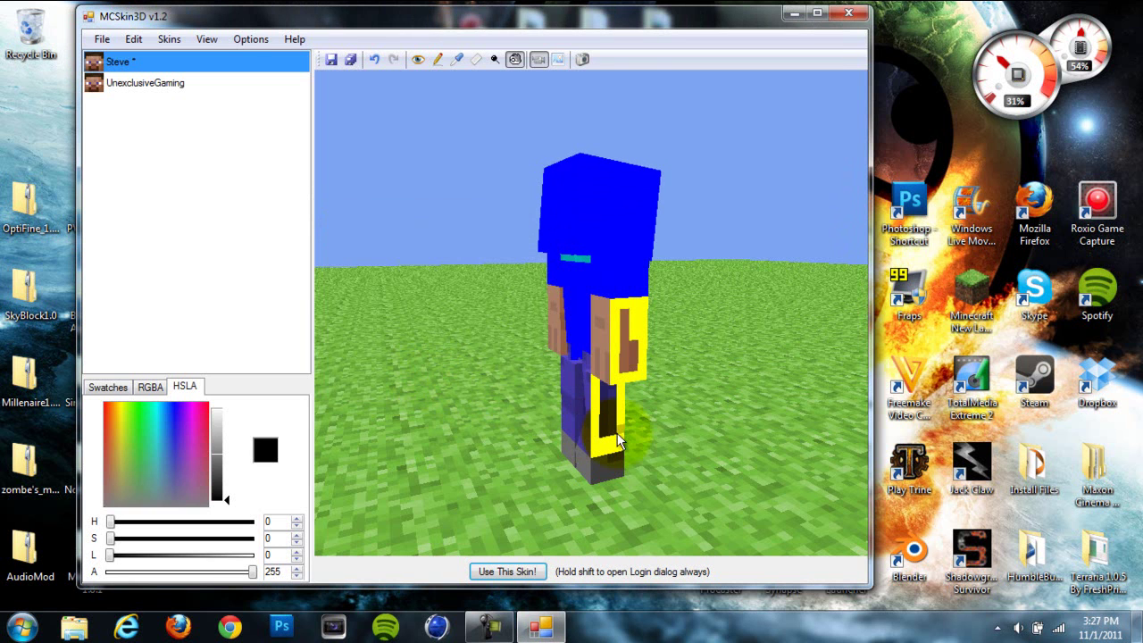
pyautogui.click(505, 572)
pyautogui.click(435, 377)
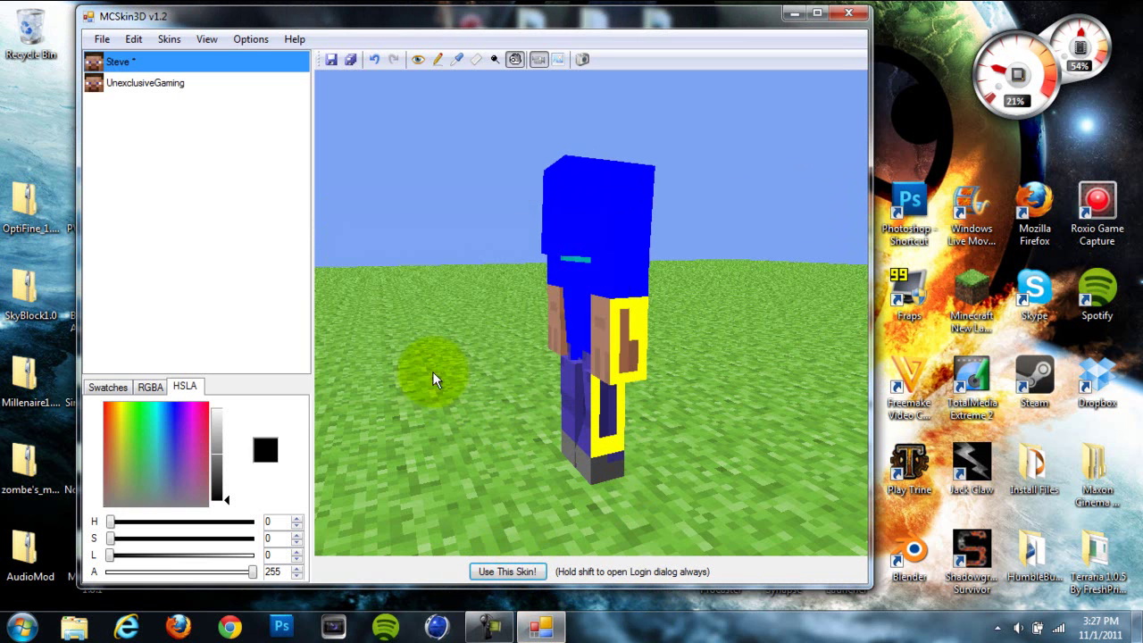
# Step: Display the General Colors swatches and maximize the editor window with the character facing front
pyautogui.click(109, 386)
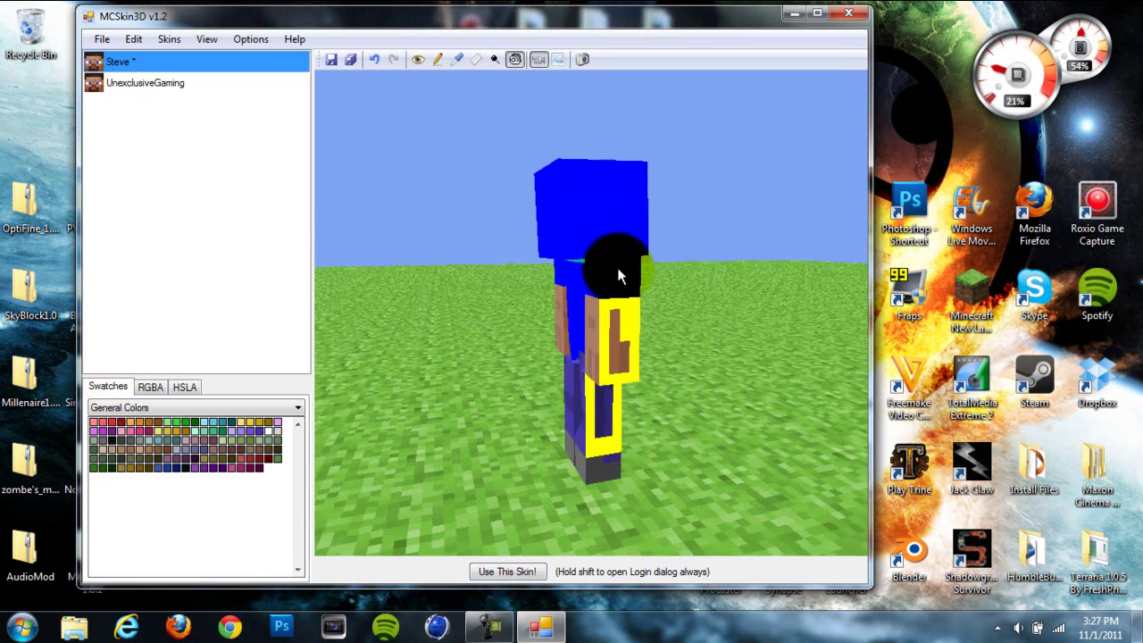
pyautogui.moveTo(618, 275); pyautogui.dragTo(541, 277, button='right')
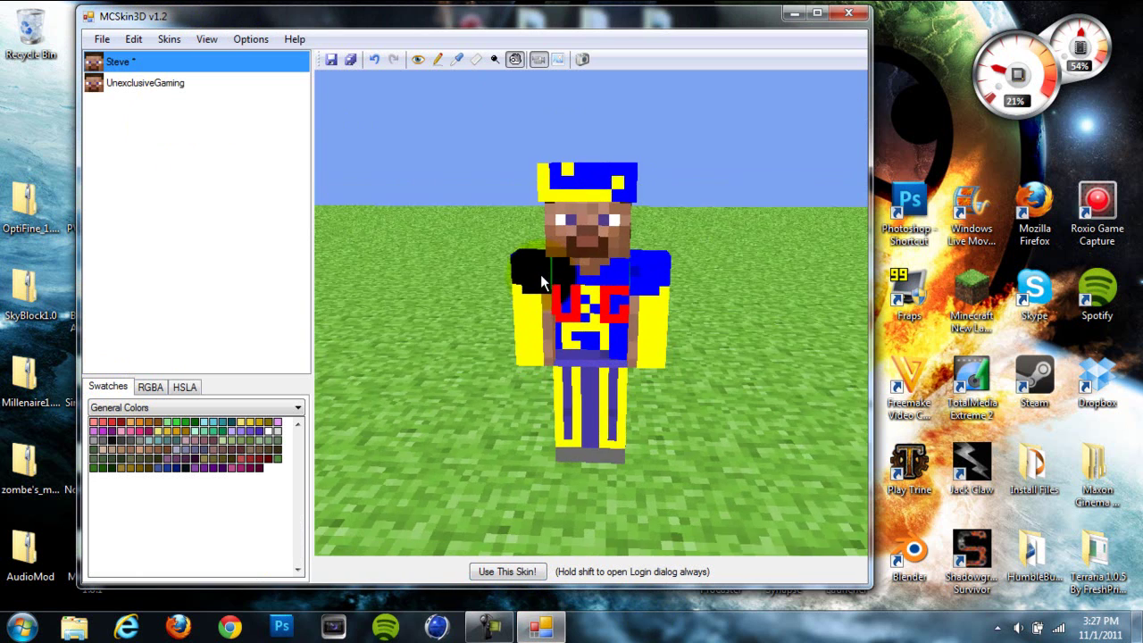
pyautogui.moveTo(540, 283); pyautogui.dragTo(523, 268)
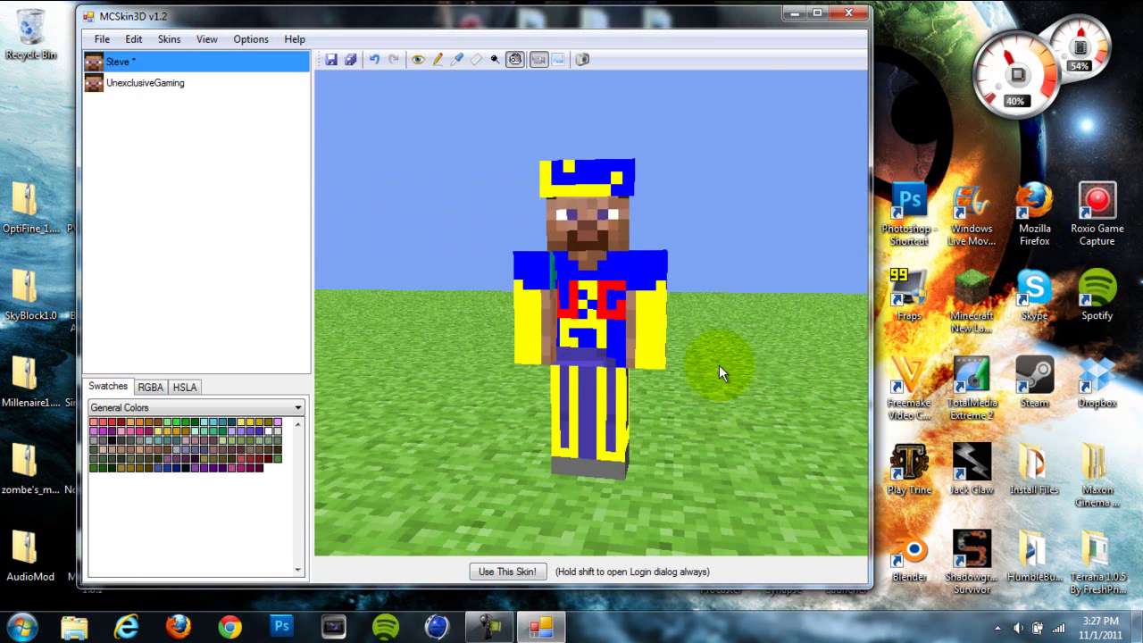
pyautogui.click(817, 12)
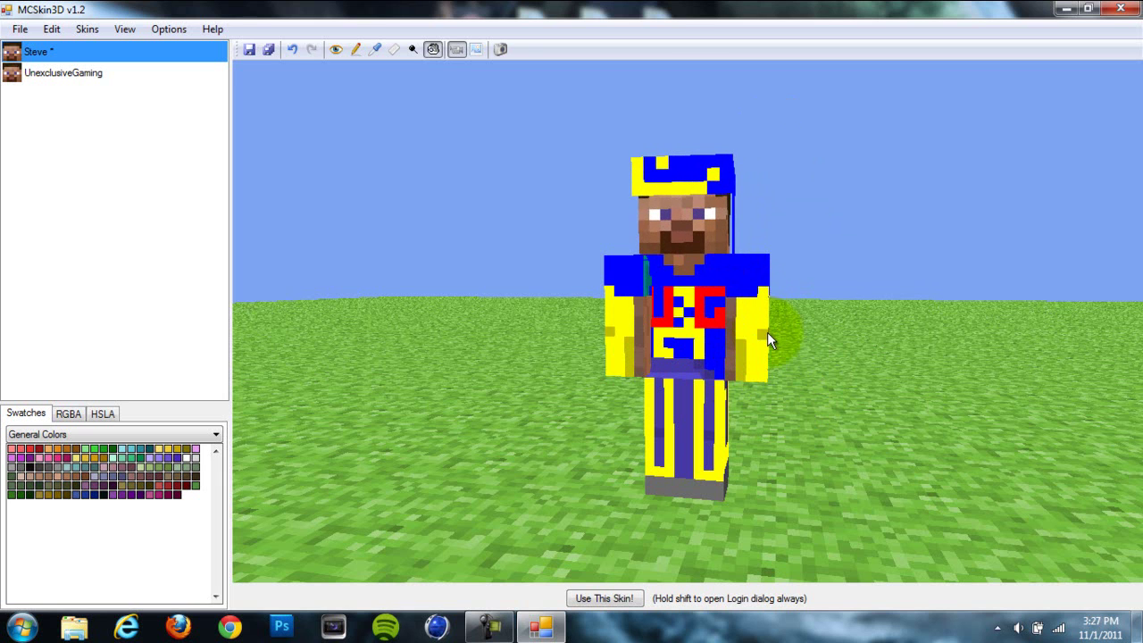
# Step: Darken the yellow arms from the front and side, plus the hat, shirt front and upper legs of the Steve skin
pyautogui.click(742, 306)
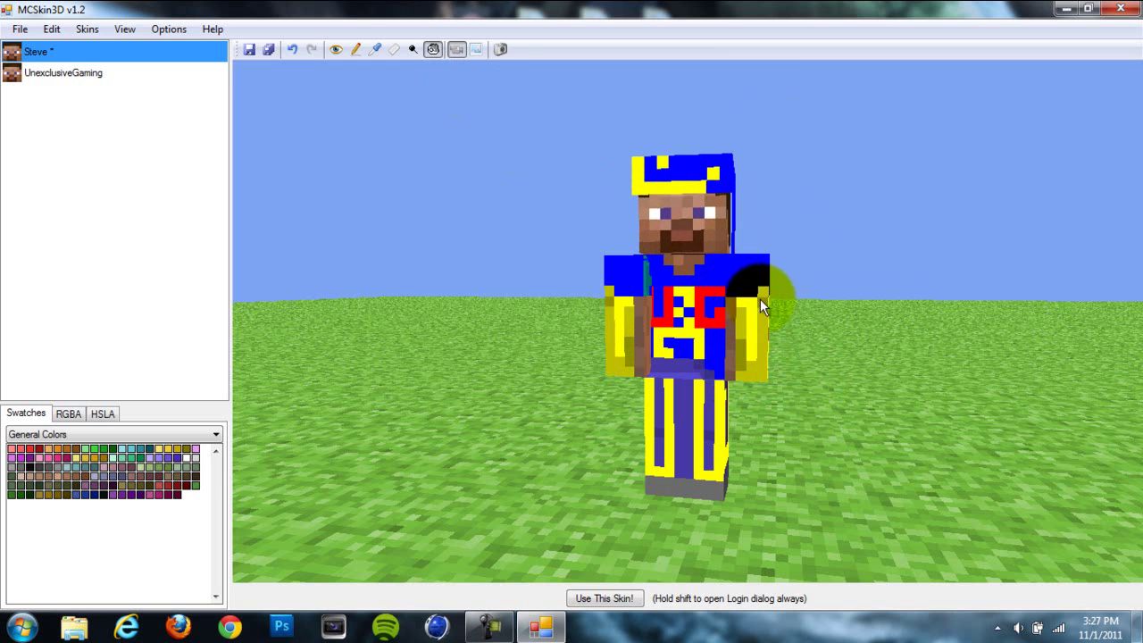
pyautogui.moveTo(760, 299)
pyautogui.mouseDown()
pyautogui.moveTo(743, 300)
pyautogui.moveTo(758, 336)
pyautogui.moveTo(740, 356)
pyautogui.mouseUp()
pyautogui.moveTo(760, 369); pyautogui.dragTo(706, 355, button='right')
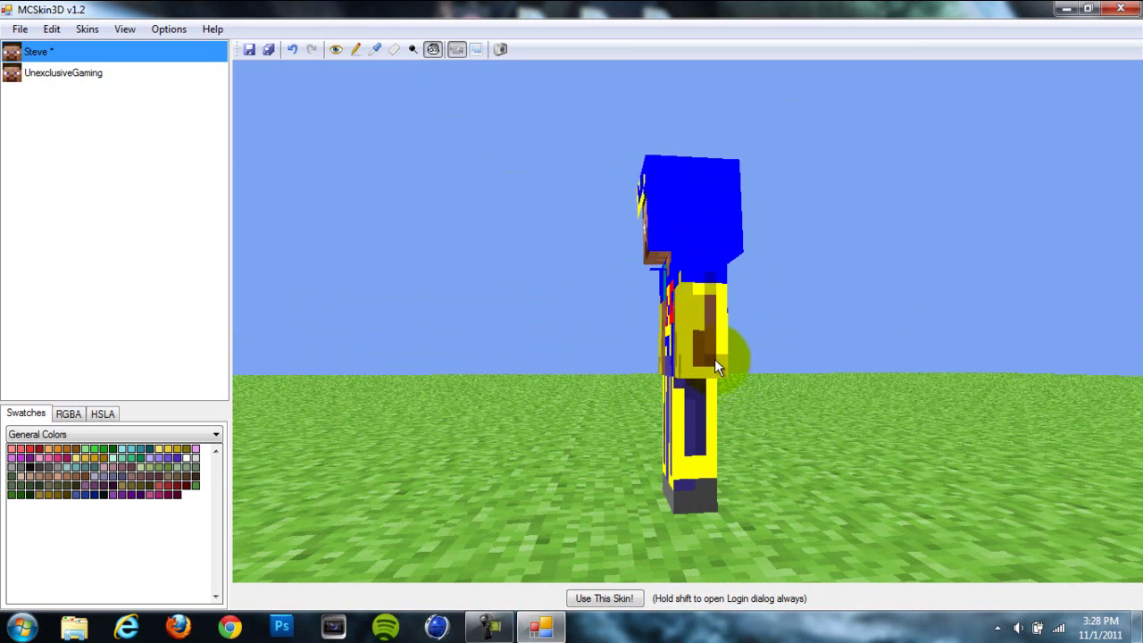
pyautogui.moveTo(714, 359); pyautogui.dragTo(718, 343)
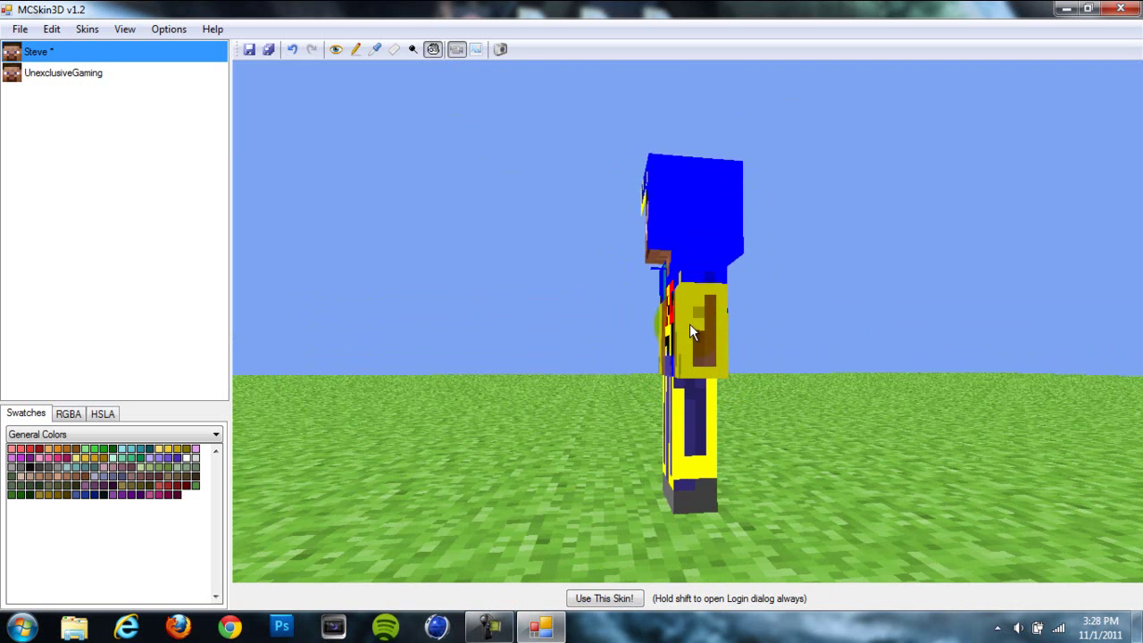
pyautogui.moveTo(690, 324); pyautogui.dragTo(735, 314, button='right')
pyautogui.moveTo(624, 323)
pyautogui.mouseDown()
pyautogui.moveTo(552, 339)
pyautogui.moveTo(643, 274)
pyautogui.moveTo(826, 287)
pyautogui.moveTo(776, 241)
pyautogui.moveTo(806, 179)
pyautogui.moveTo(675, 184)
pyautogui.moveTo(649, 149)
pyautogui.moveTo(669, 211)
pyautogui.moveTo(667, 428)
pyautogui.moveTo(697, 457)
pyautogui.moveTo(658, 479)
pyautogui.moveTo(686, 432)
pyautogui.moveTo(738, 477)
pyautogui.moveTo(649, 494)
pyautogui.moveTo(675, 422)
pyautogui.mouseUp()
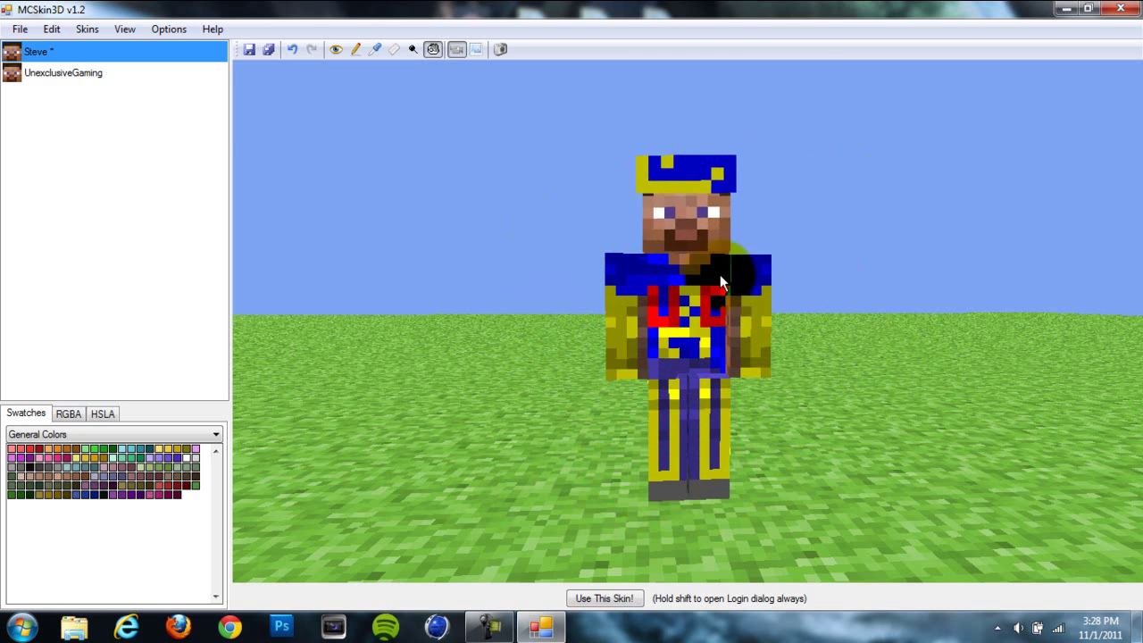